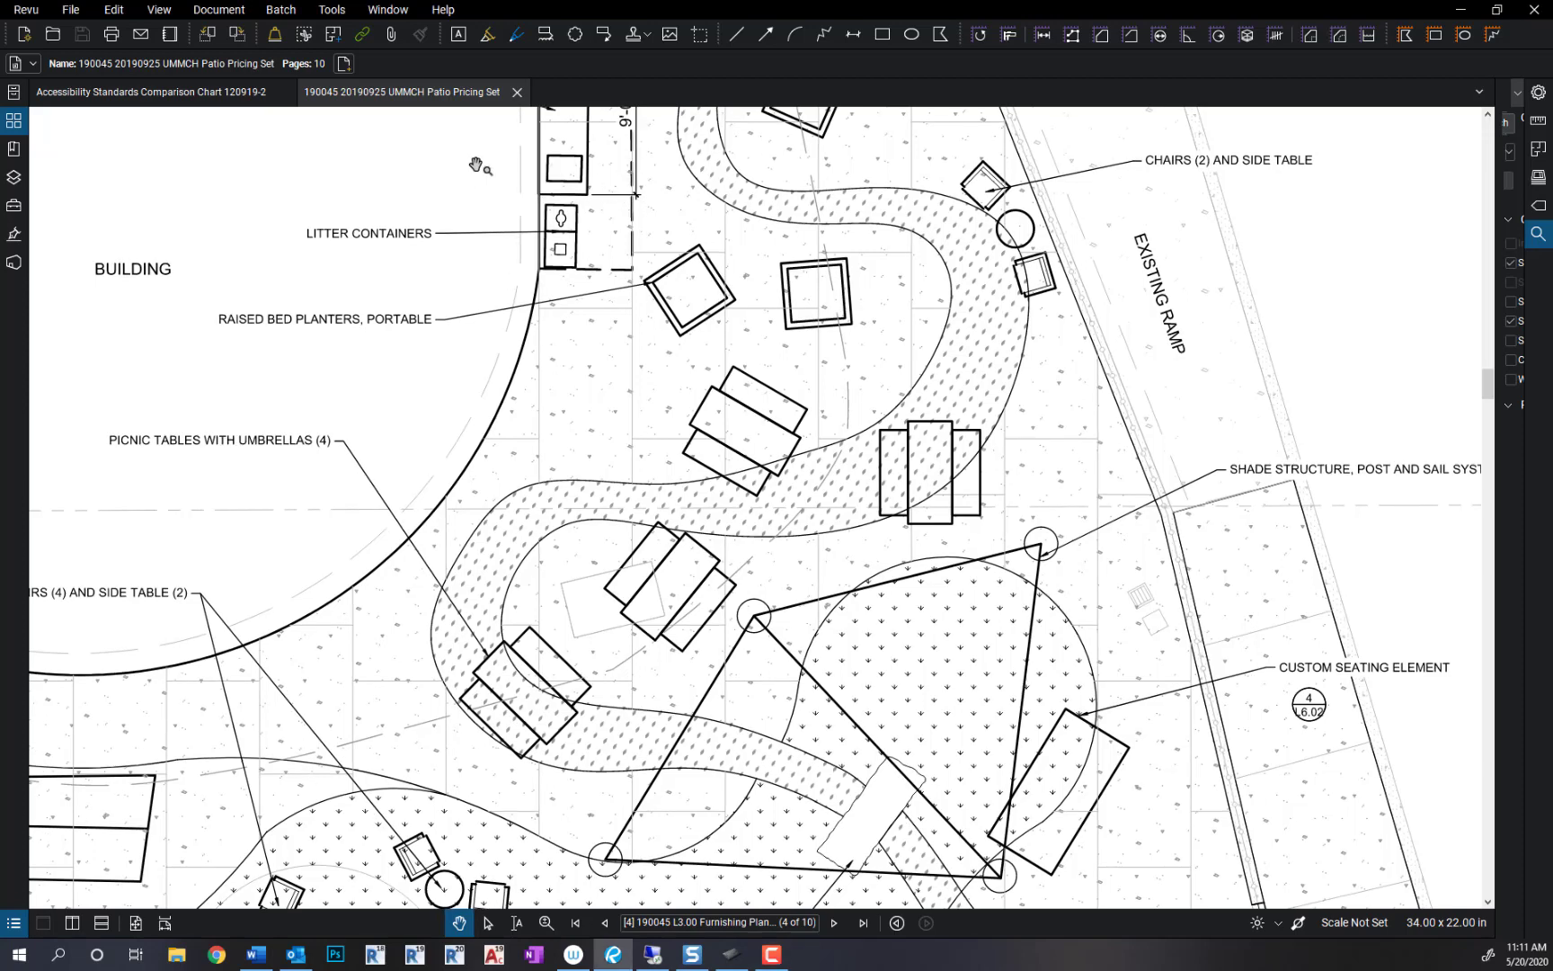
- Draw two trial red pen strokes above the litter containers, then undo them
key("p")
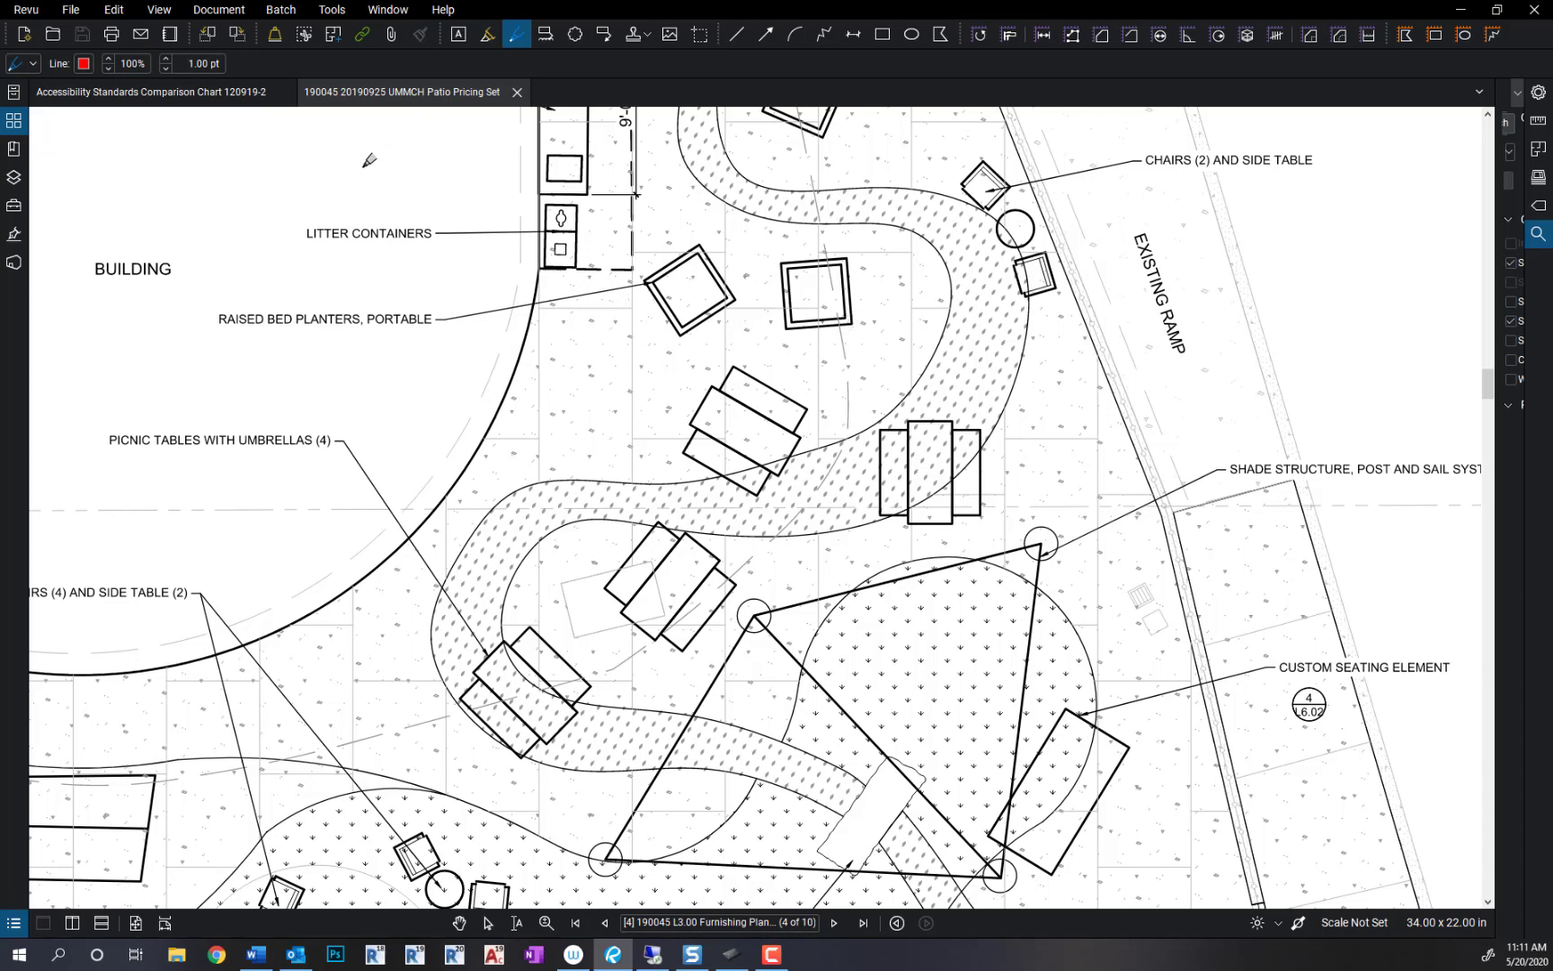
left_click_drag(354, 174, 450, 142)
mouse_move(387, 187)
left_mouse_down()
mouse_move(468, 155)
mouse_move(463, 190)
mouse_move(492, 179)
left_mouse_up()
key("Escape")
key("ctrl+z")
key("ctrl+z")
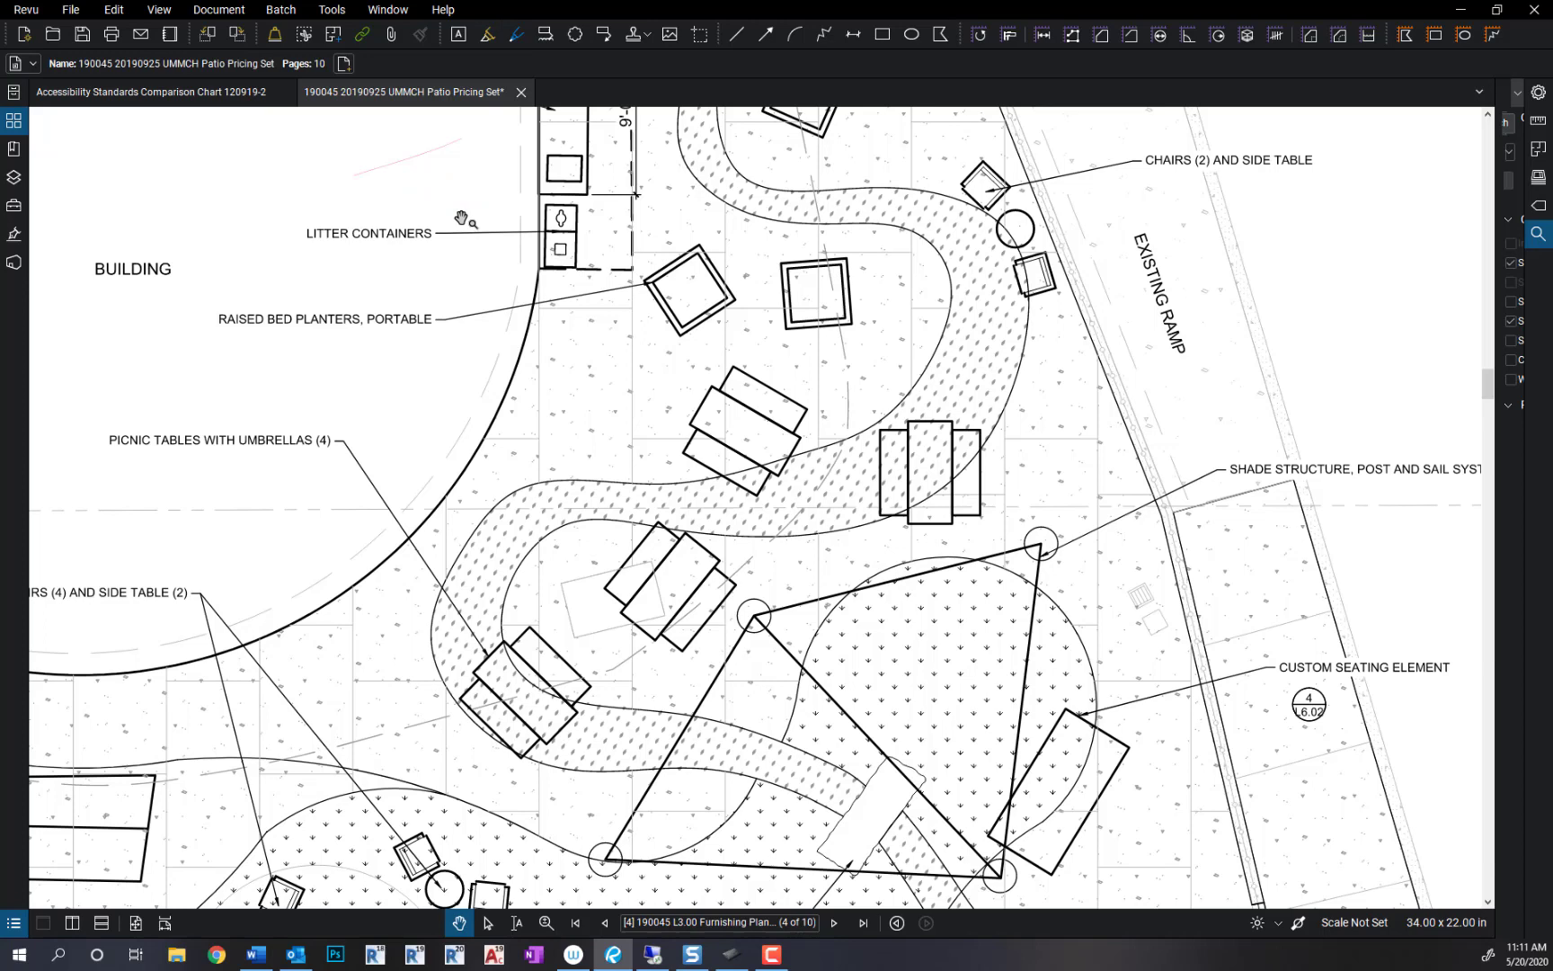
key("ctrl+z")
- Trace the curving walkway with a red pen line and add two red X marks beside it
key("alt+shift+p")
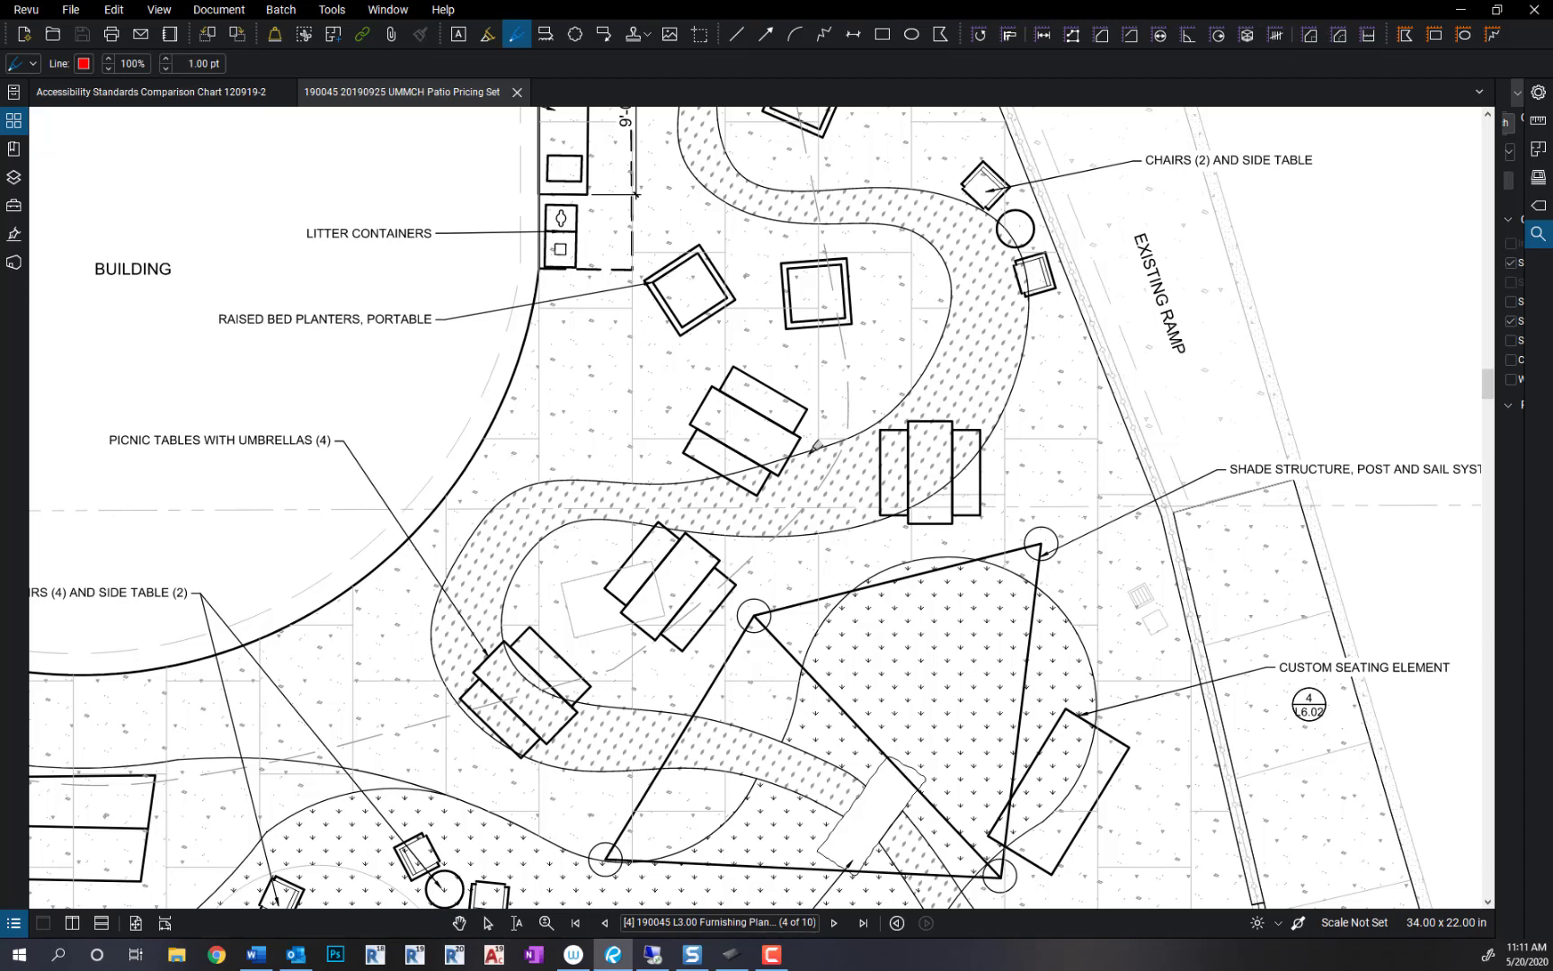
mouse_move(848, 428)
left_mouse_down()
mouse_move(893, 324)
mouse_move(860, 243)
mouse_move(834, 224)
mouse_move(885, 207)
mouse_move(955, 269)
mouse_move(941, 409)
mouse_move(879, 485)
mouse_move(769, 537)
left_mouse_up()
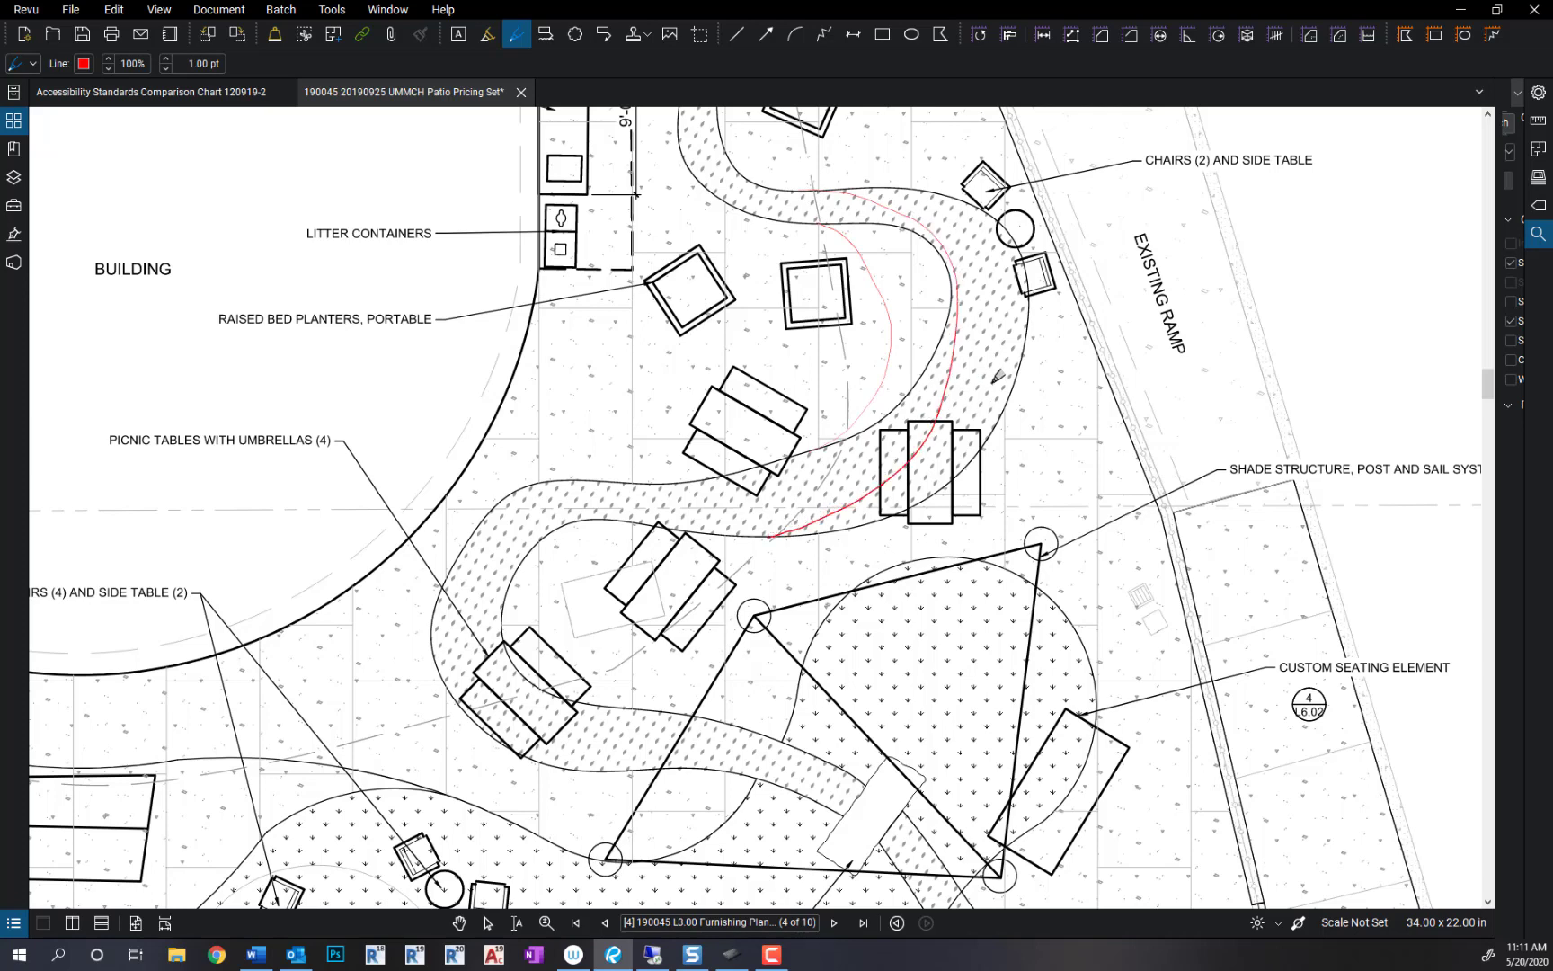
mouse_move(994, 383)
left_mouse_down()
mouse_move(1032, 371)
mouse_move(1017, 398)
left_mouse_up()
left_click_drag(942, 183, 955, 204)
- Paint 12 pt yellow highlight over the curved walkway section along the red line
key("h")
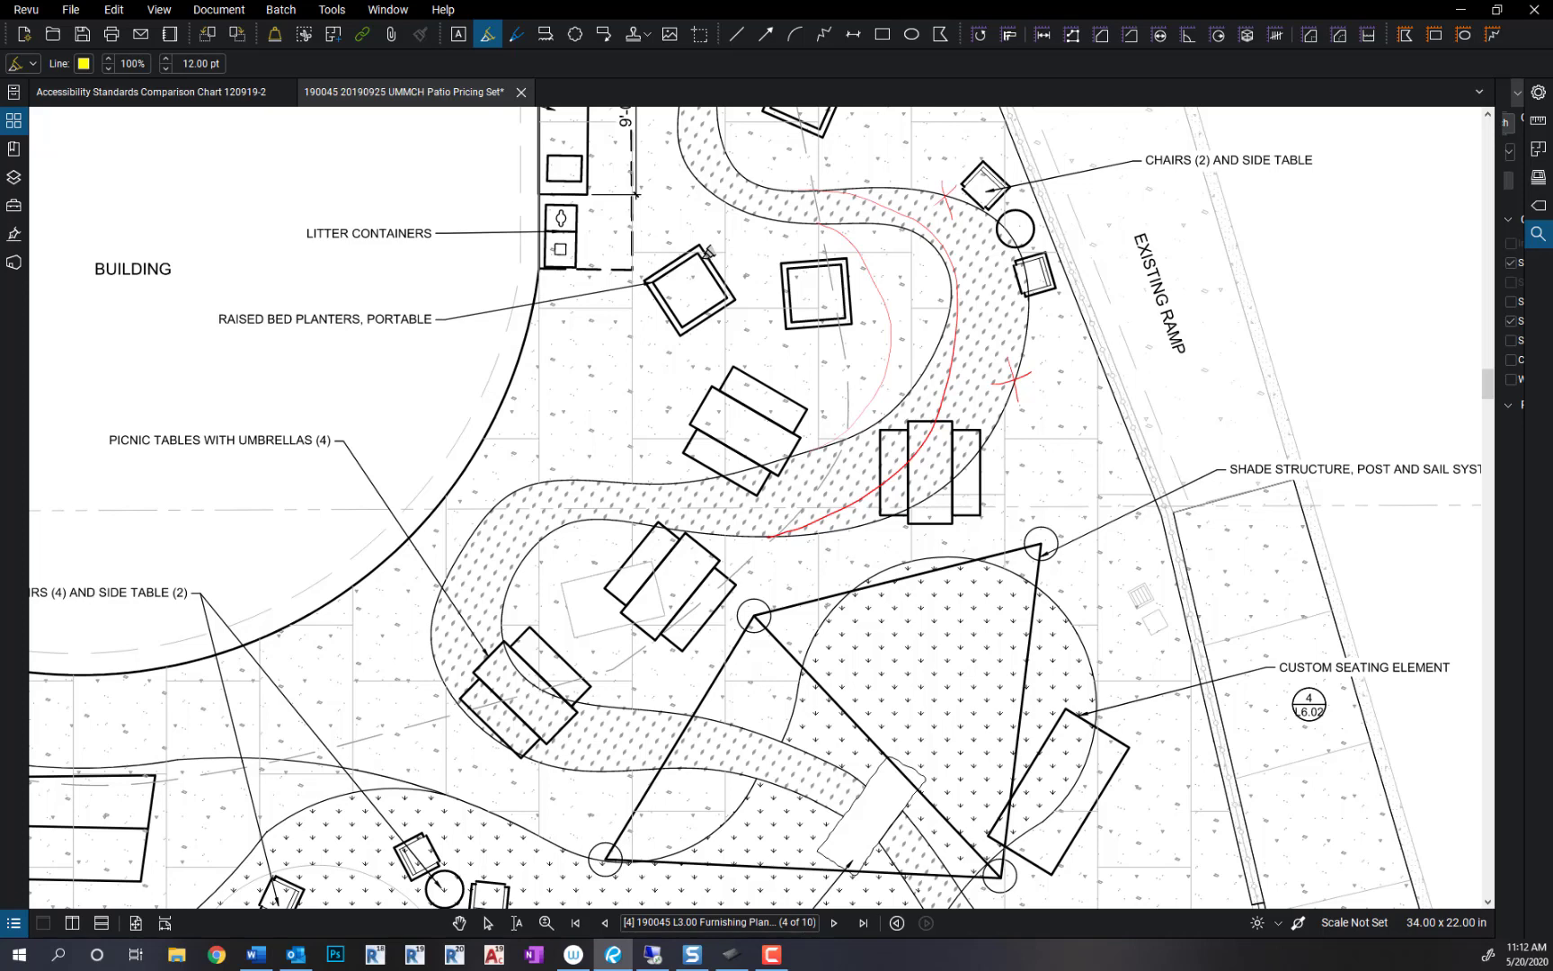
mouse_move(788, 467)
left_mouse_down()
mouse_move(856, 433)
mouse_move(897, 352)
mouse_move(893, 295)
mouse_move(866, 246)
mouse_move(822, 221)
mouse_move(809, 196)
mouse_move(823, 190)
mouse_move(920, 230)
mouse_move(946, 263)
mouse_move(951, 351)
mouse_move(919, 436)
mouse_move(863, 495)
mouse_move(756, 538)
mouse_move(780, 522)
left_mouse_up()
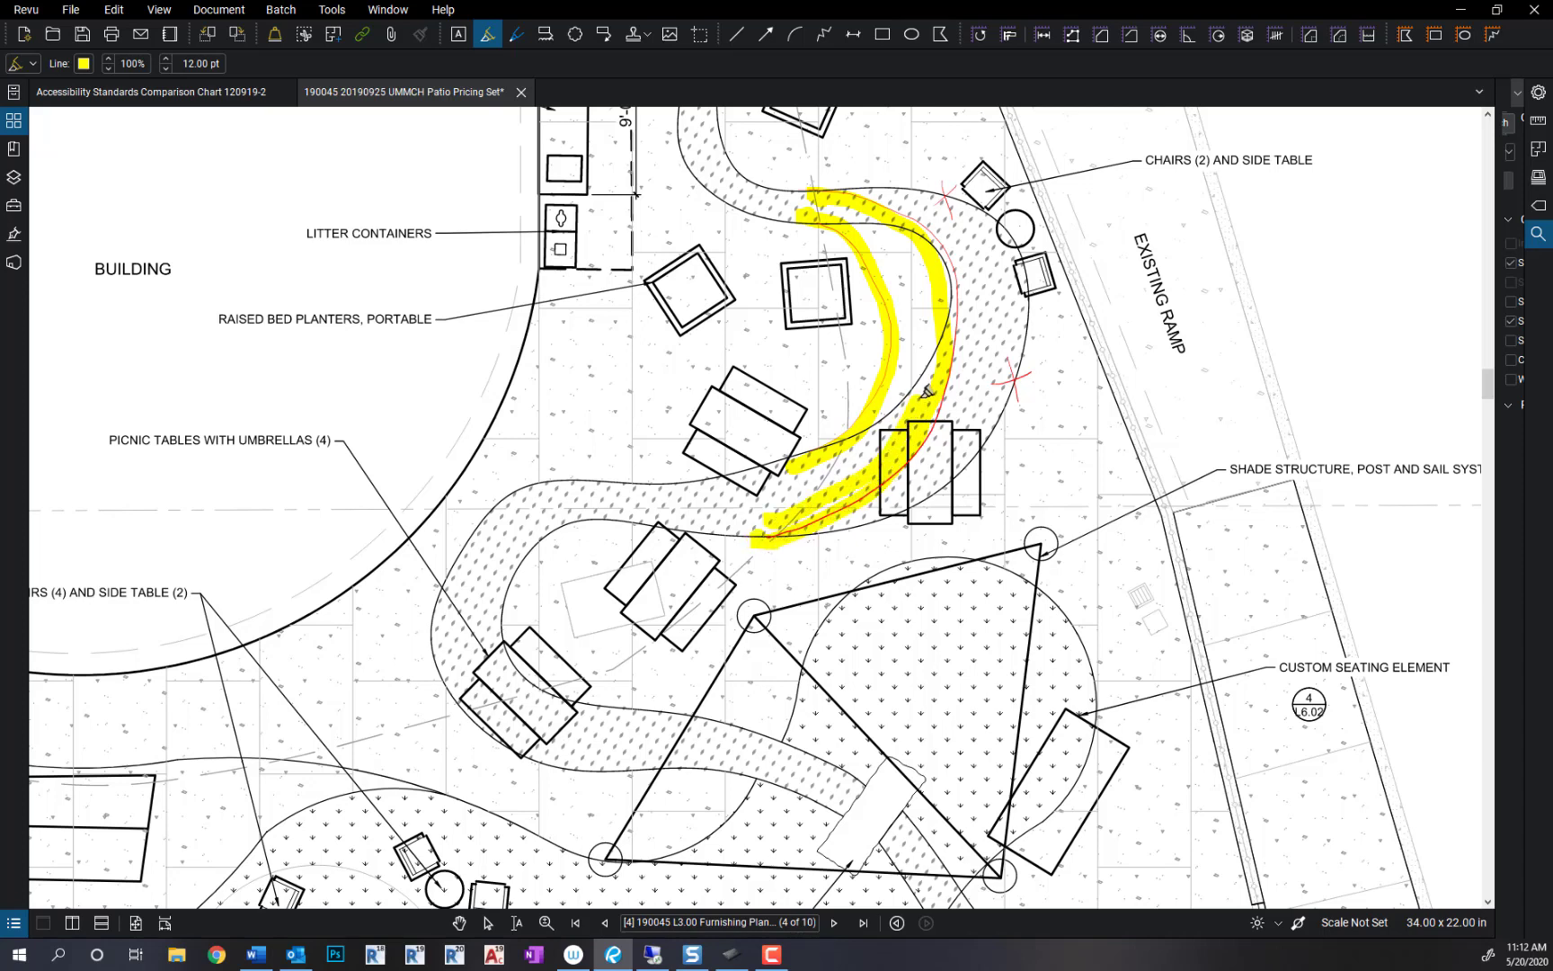
mouse_move(941, 334)
left_mouse_down()
mouse_move(930, 268)
mouse_move(892, 217)
mouse_move(837, 196)
mouse_move(919, 301)
mouse_move(915, 369)
mouse_move(856, 459)
mouse_move(799, 492)
mouse_move(861, 439)
mouse_move(905, 359)
mouse_move(888, 243)
mouse_move(915, 295)
mouse_move(911, 396)
left_mouse_up()
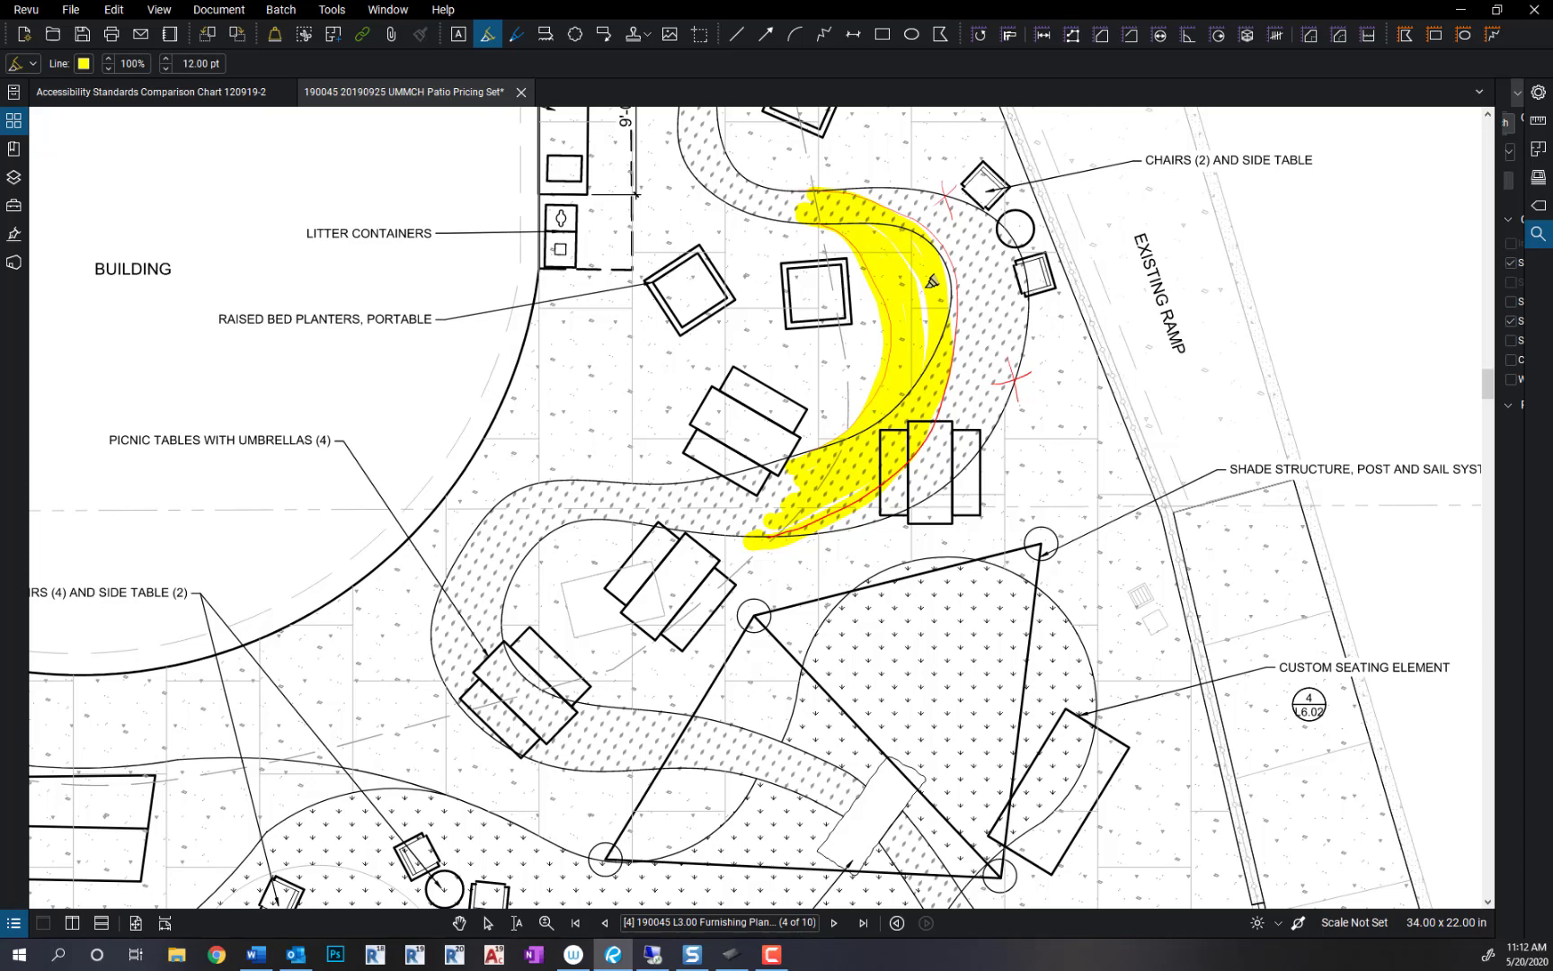
- Handwrite red TRASH above the litter containers and circle the L6.02 callout with a 'Verify' note
key("alt+p")
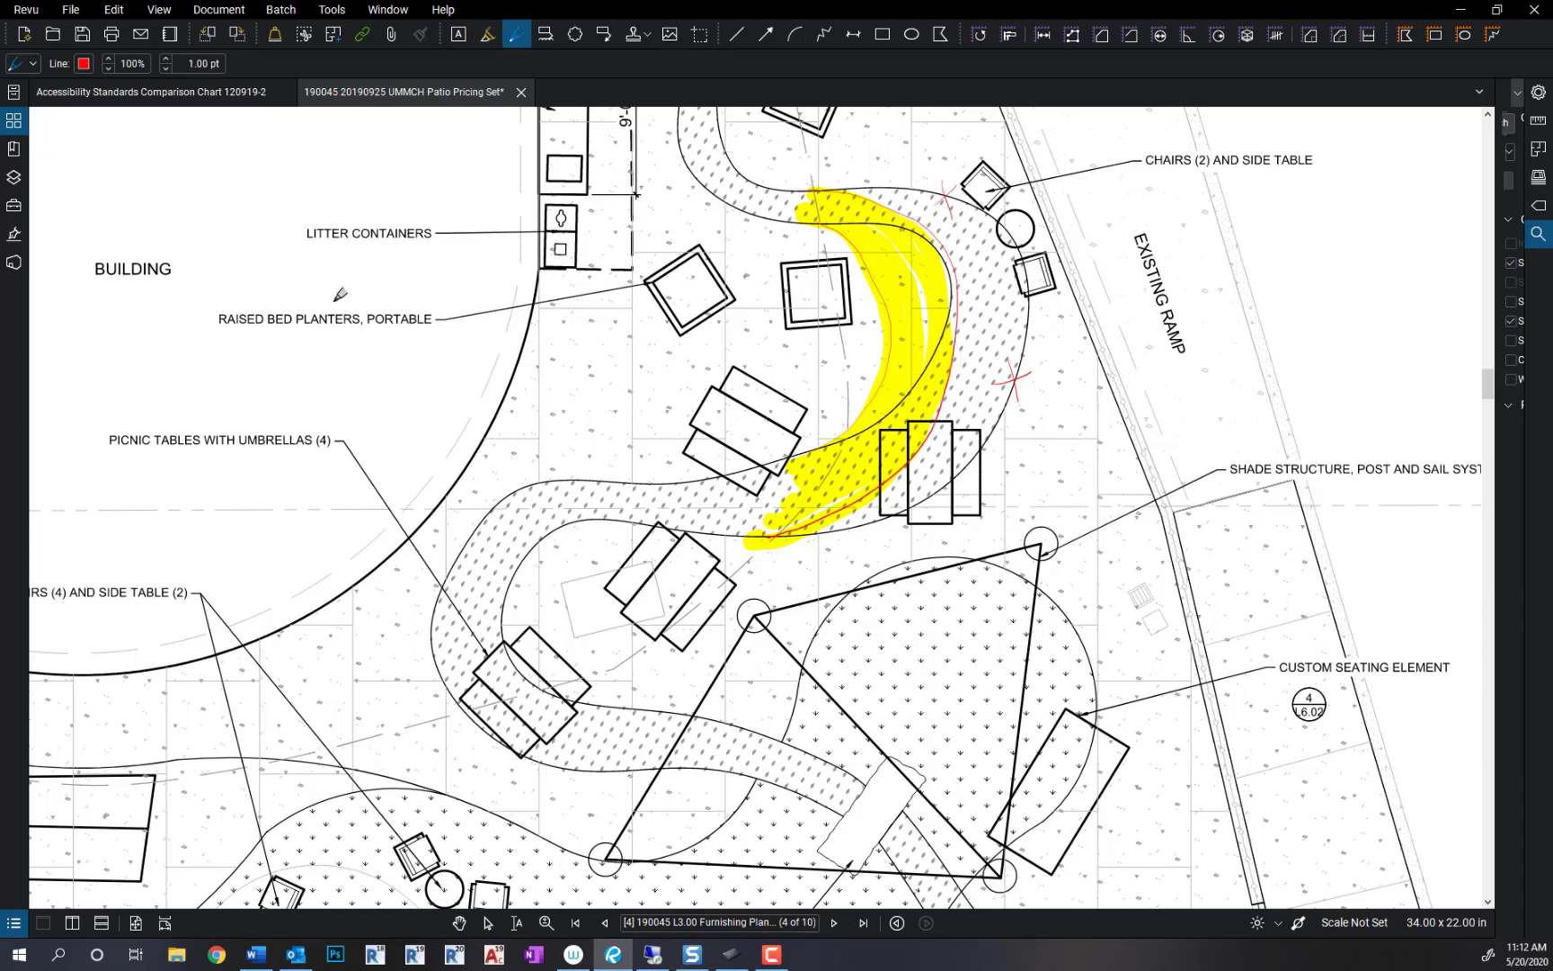
mouse_move(308, 239)
left_mouse_down()
mouse_move(360, 224)
mouse_move(322, 199)
mouse_move(373, 184)
left_mouse_up()
mouse_move(1297, 688)
left_mouse_down()
mouse_move(1263, 719)
mouse_move(1314, 733)
mouse_move(1339, 707)
mouse_move(1396, 711)
mouse_move(1371, 732)
mouse_move(1395, 698)
mouse_move(1412, 712)
mouse_move(1438, 692)
mouse_move(1443, 732)
left_mouse_up()
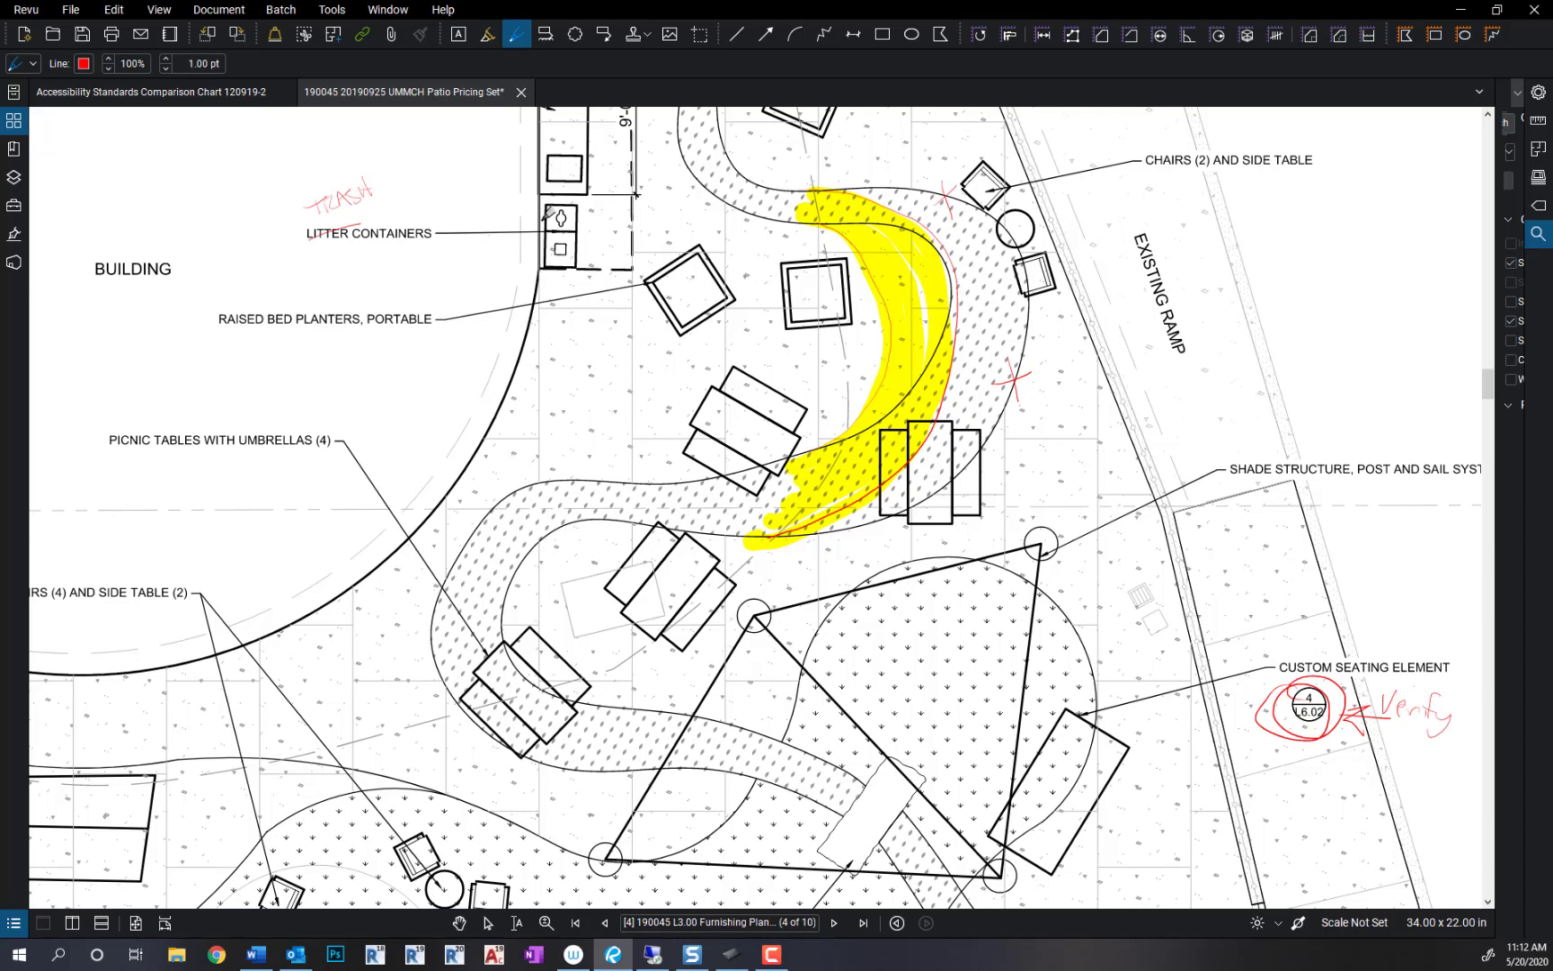
key("alt+i")
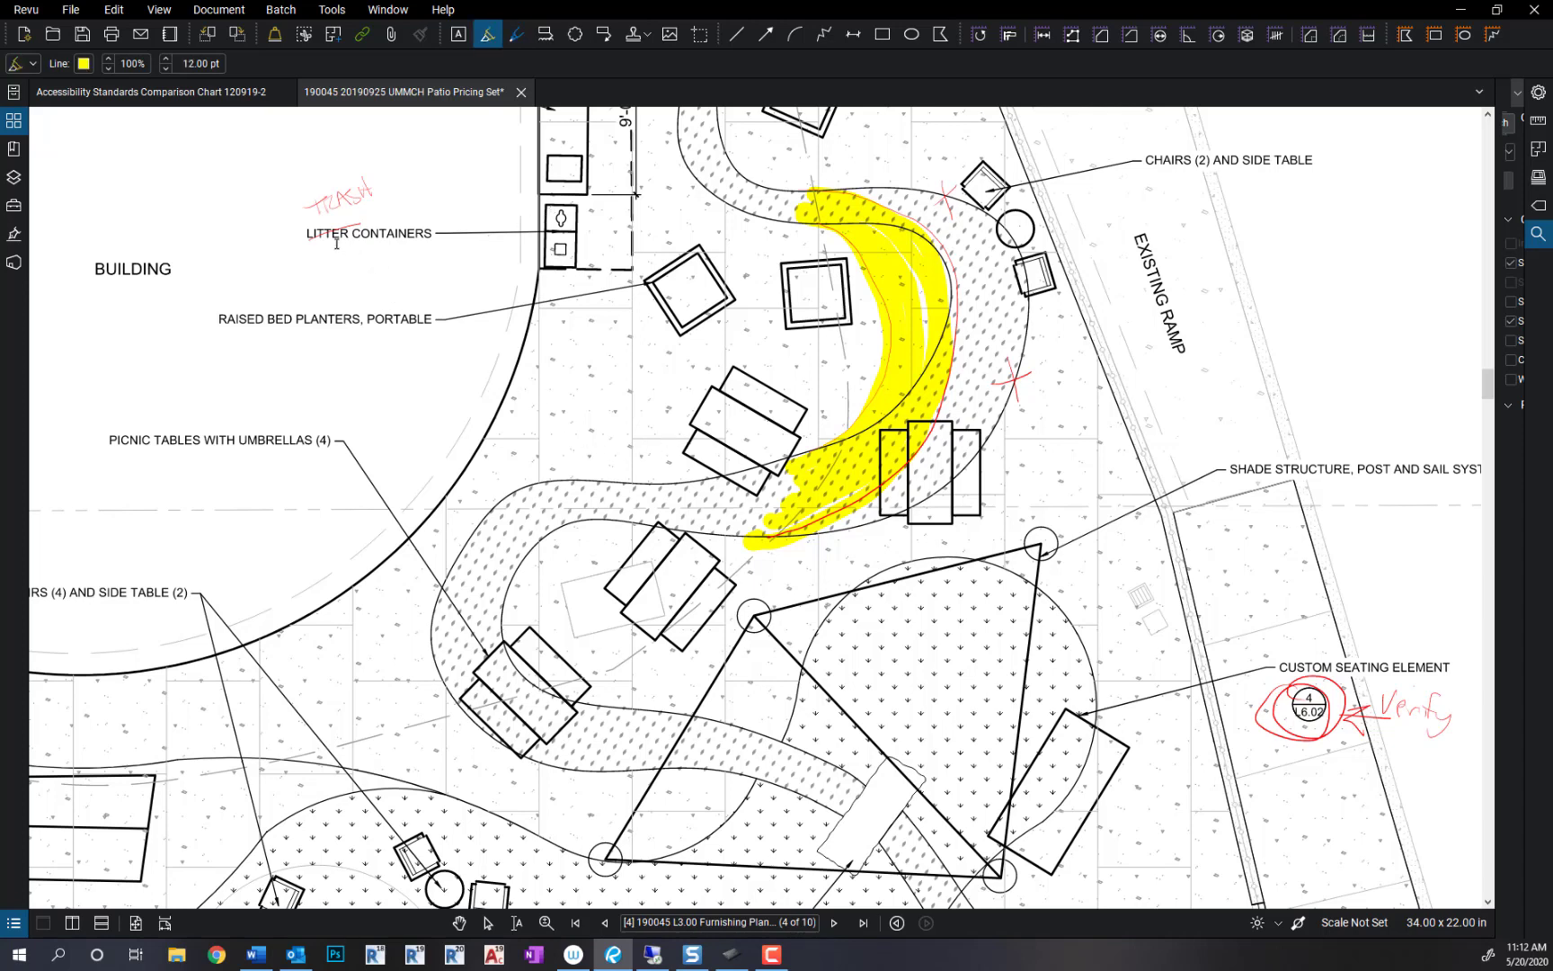
left_click(86, 64)
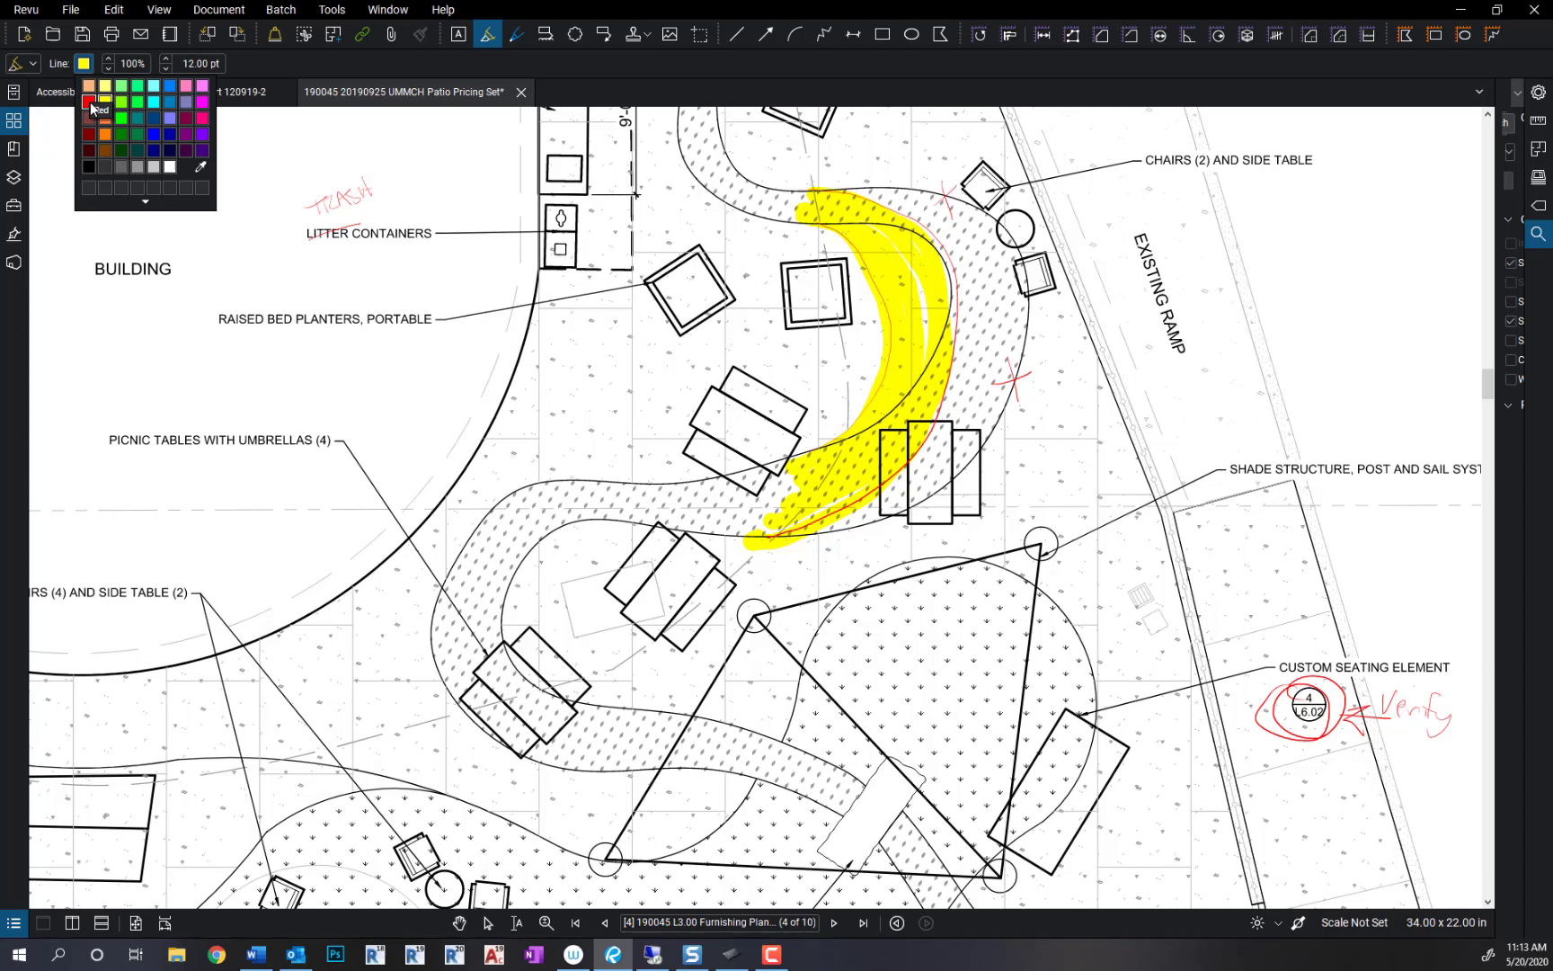
- Highlight the lower-left bench and the table inside the yellow path in more transparent red
left_click(90, 103)
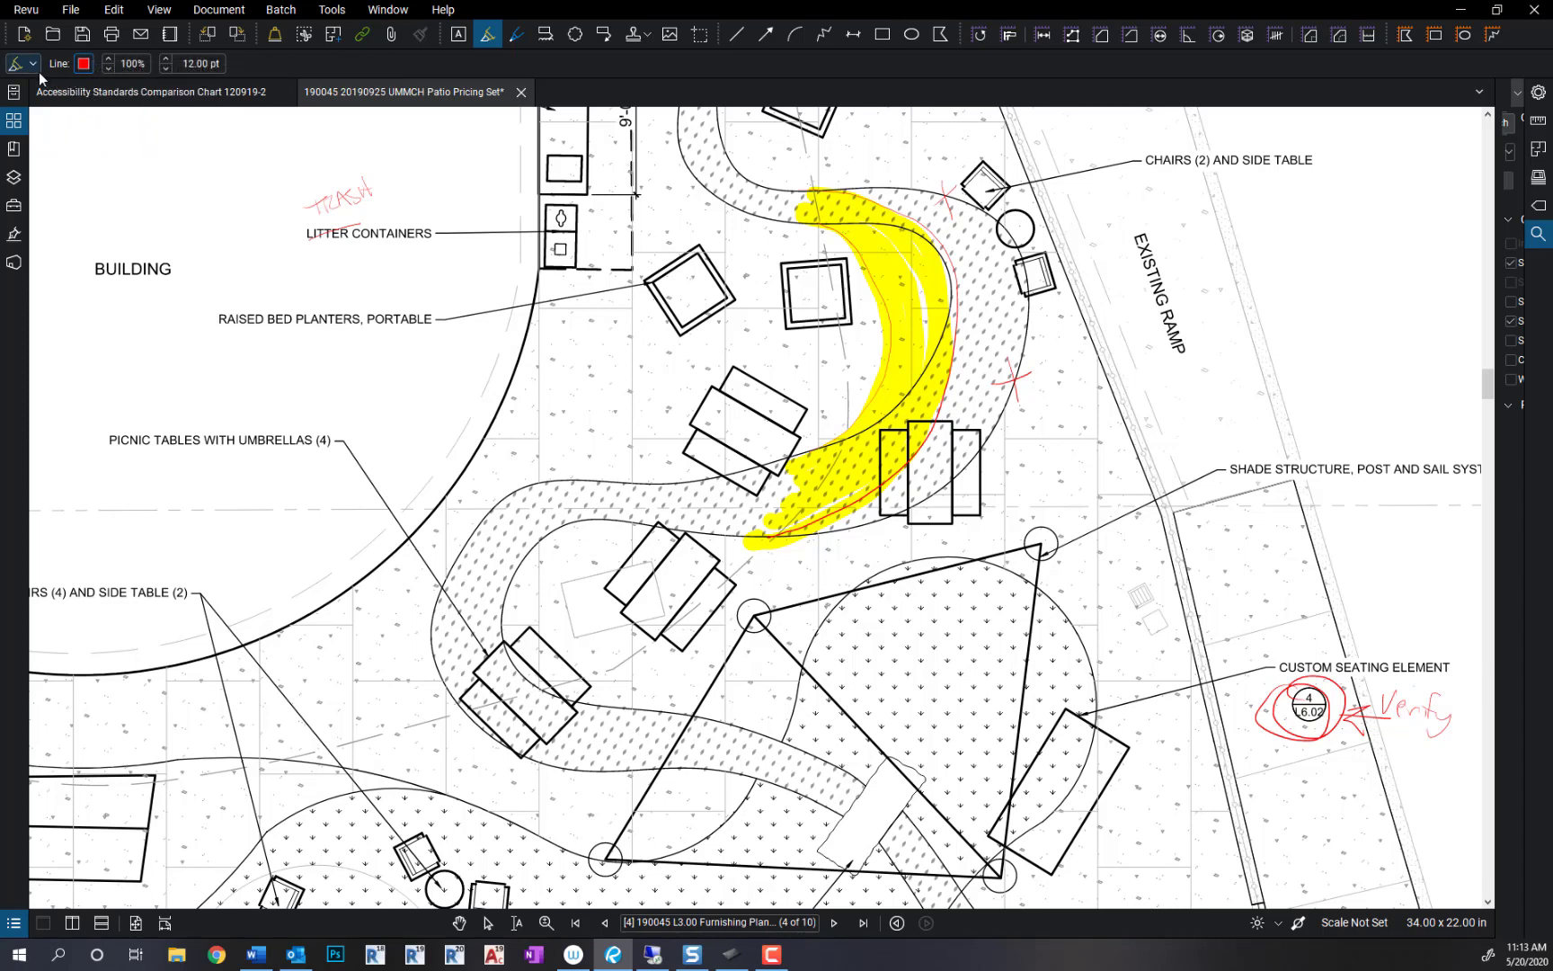
left_click(108, 69)
left_click(108, 69)
mouse_move(471, 693)
left_mouse_down()
mouse_move(524, 728)
mouse_move(485, 693)
mouse_move(526, 726)
mouse_move(495, 680)
mouse_move(551, 727)
mouse_move(539, 656)
mouse_move(574, 670)
mouse_move(557, 649)
left_mouse_up()
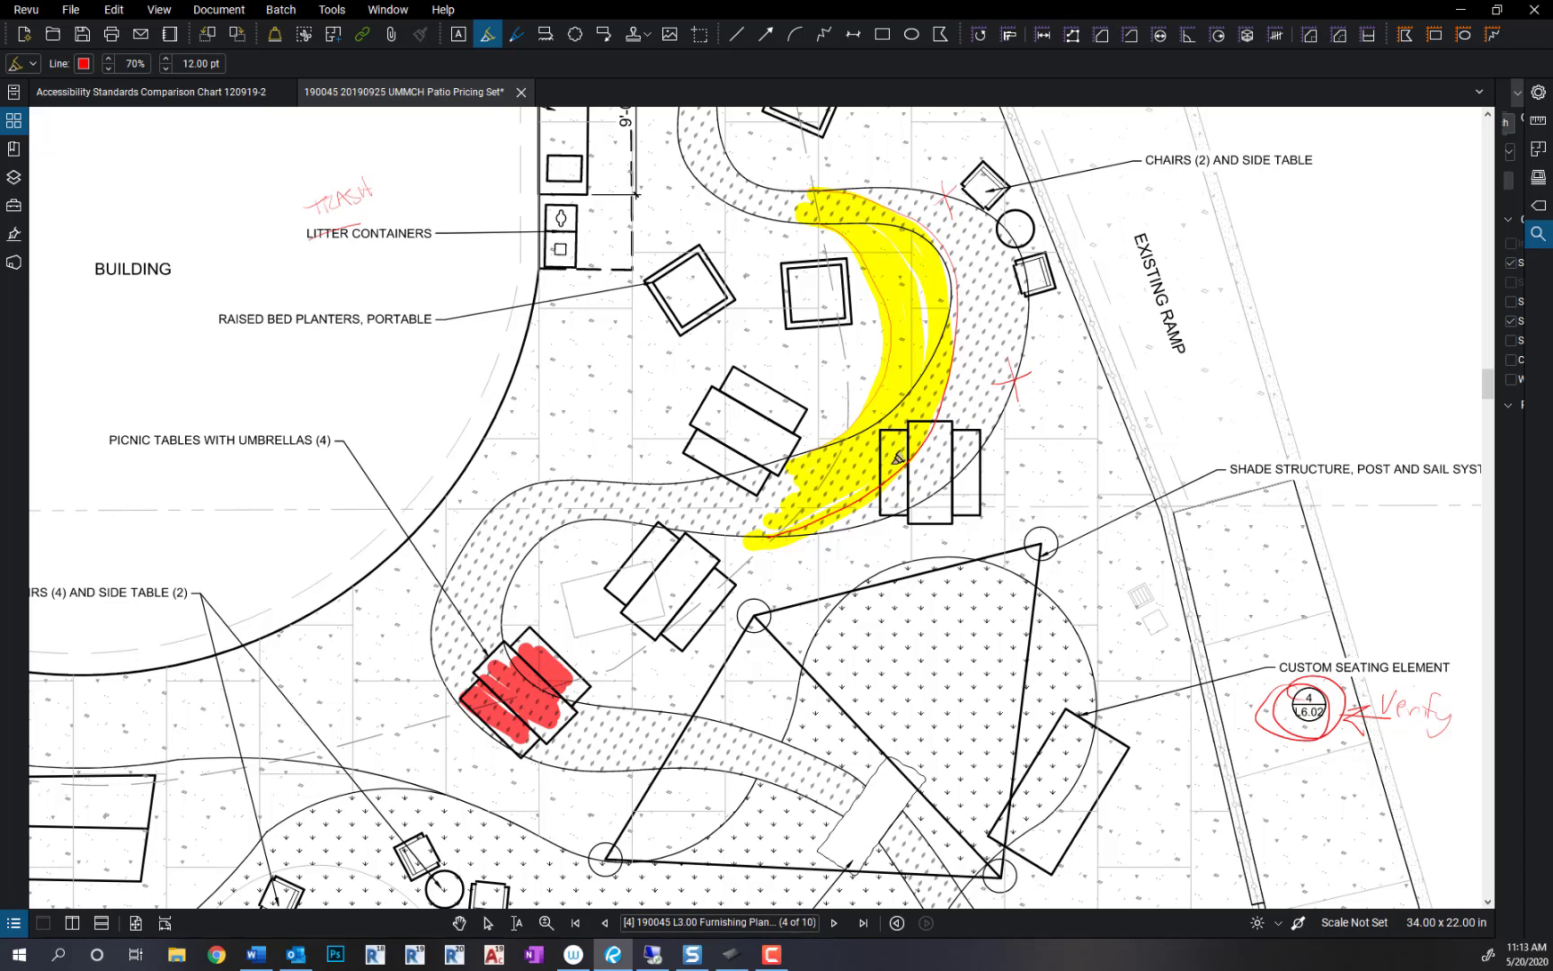
mouse_move(888, 440)
left_mouse_down()
mouse_move(942, 499)
mouse_move(953, 459)
mouse_move(975, 490)
left_mouse_up()
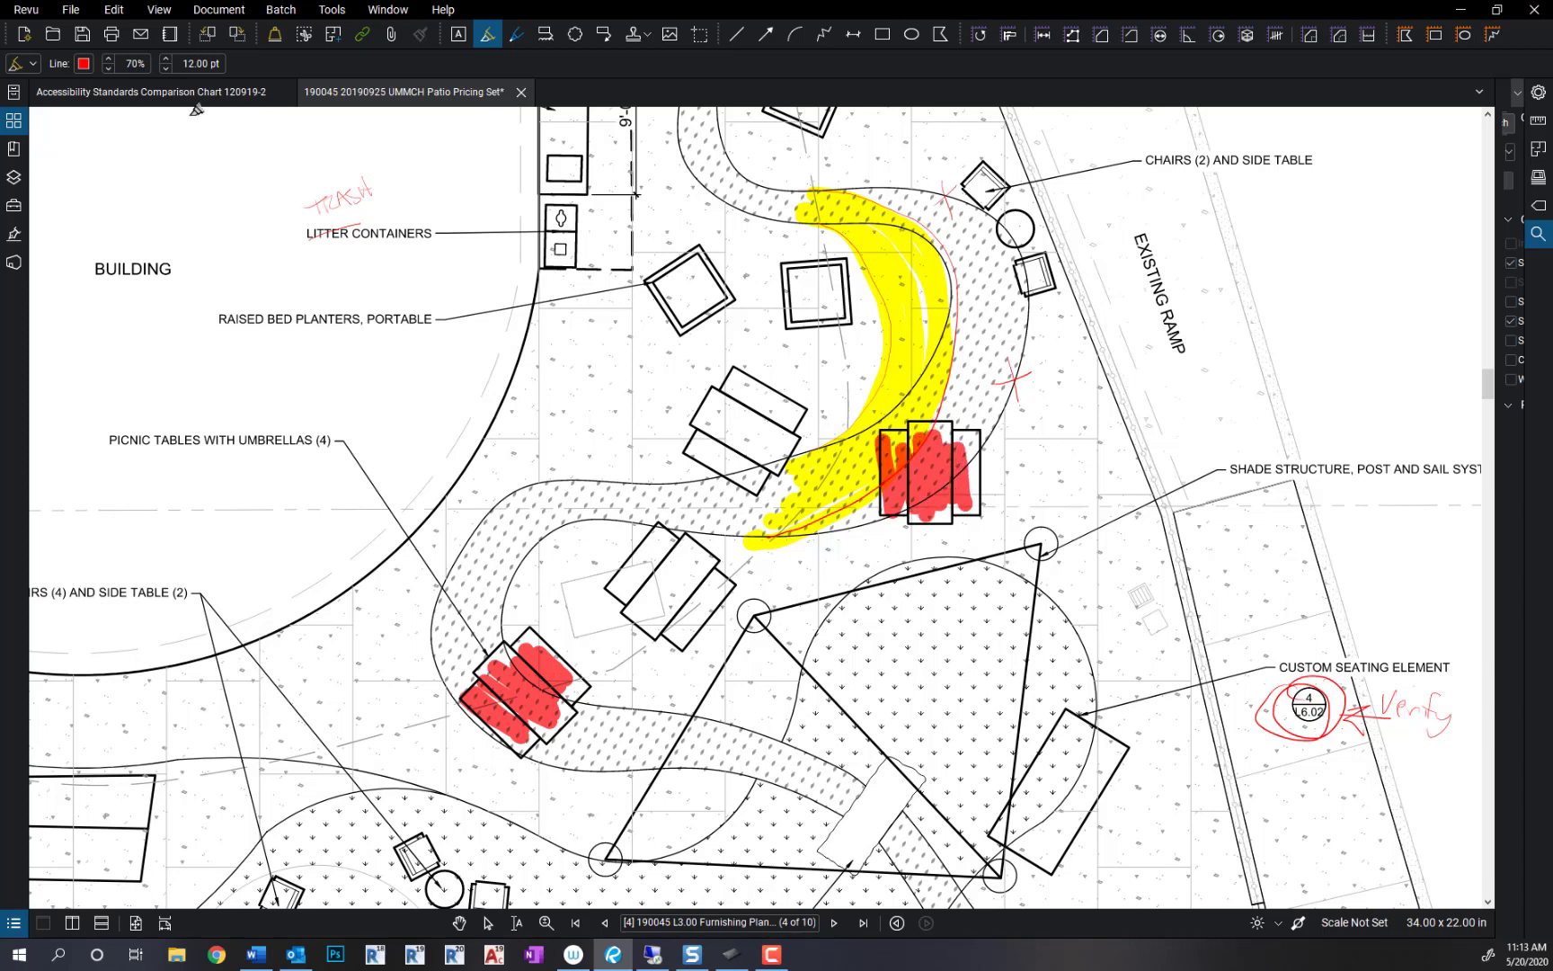
- Highlight the upper-left and lower-middle picnic tables in light green
left_click(84, 64)
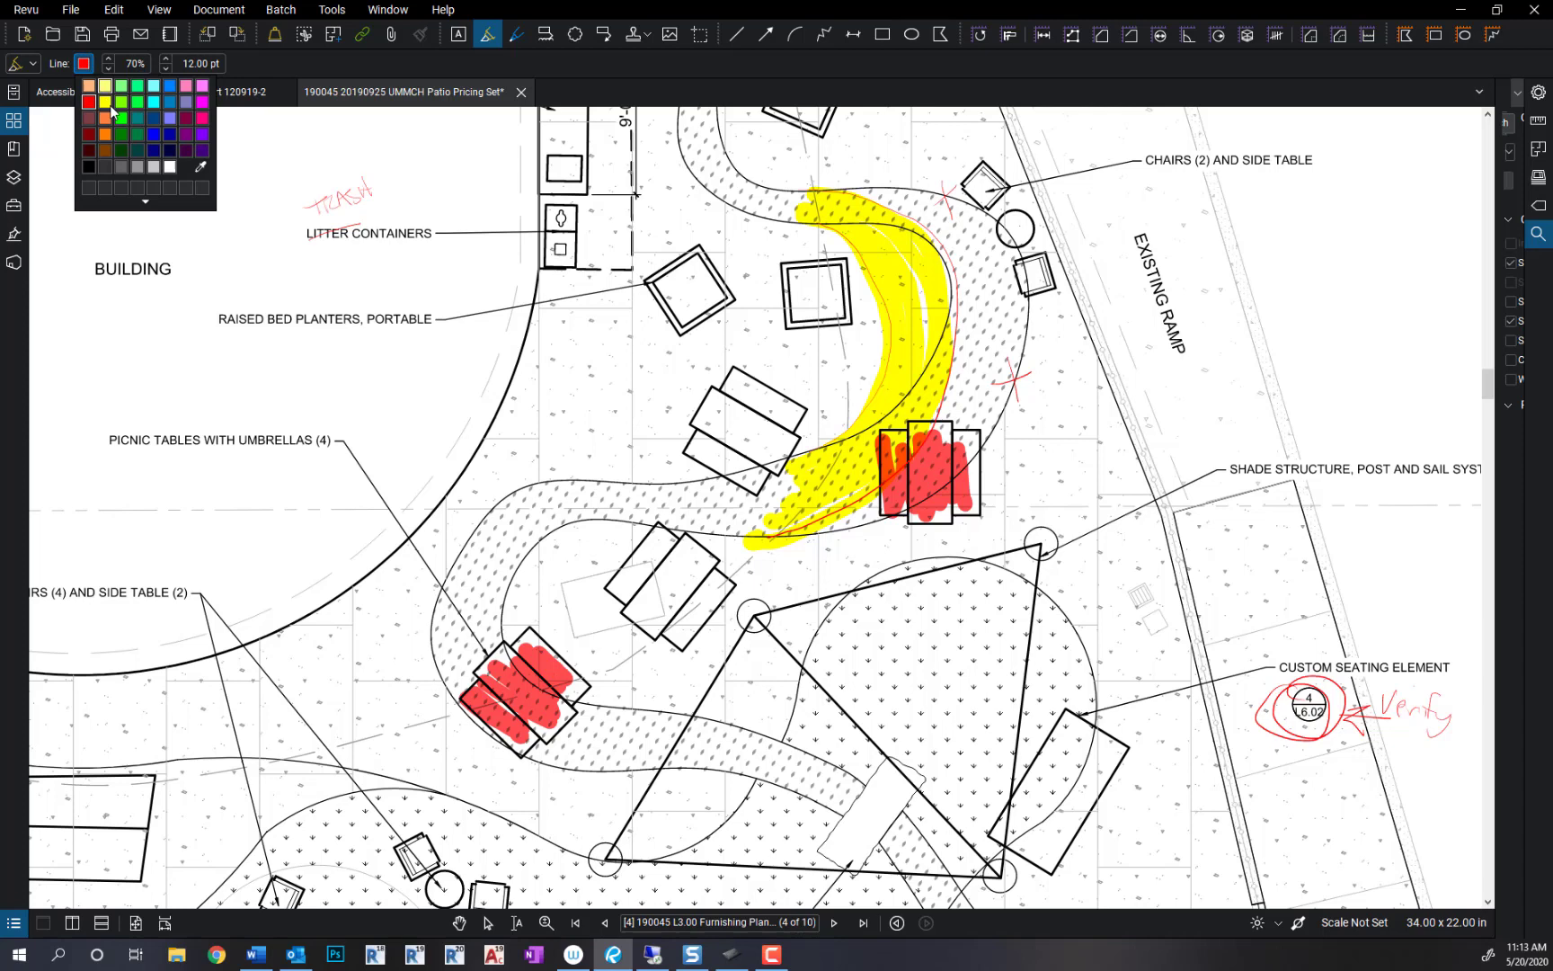
left_click(121, 91)
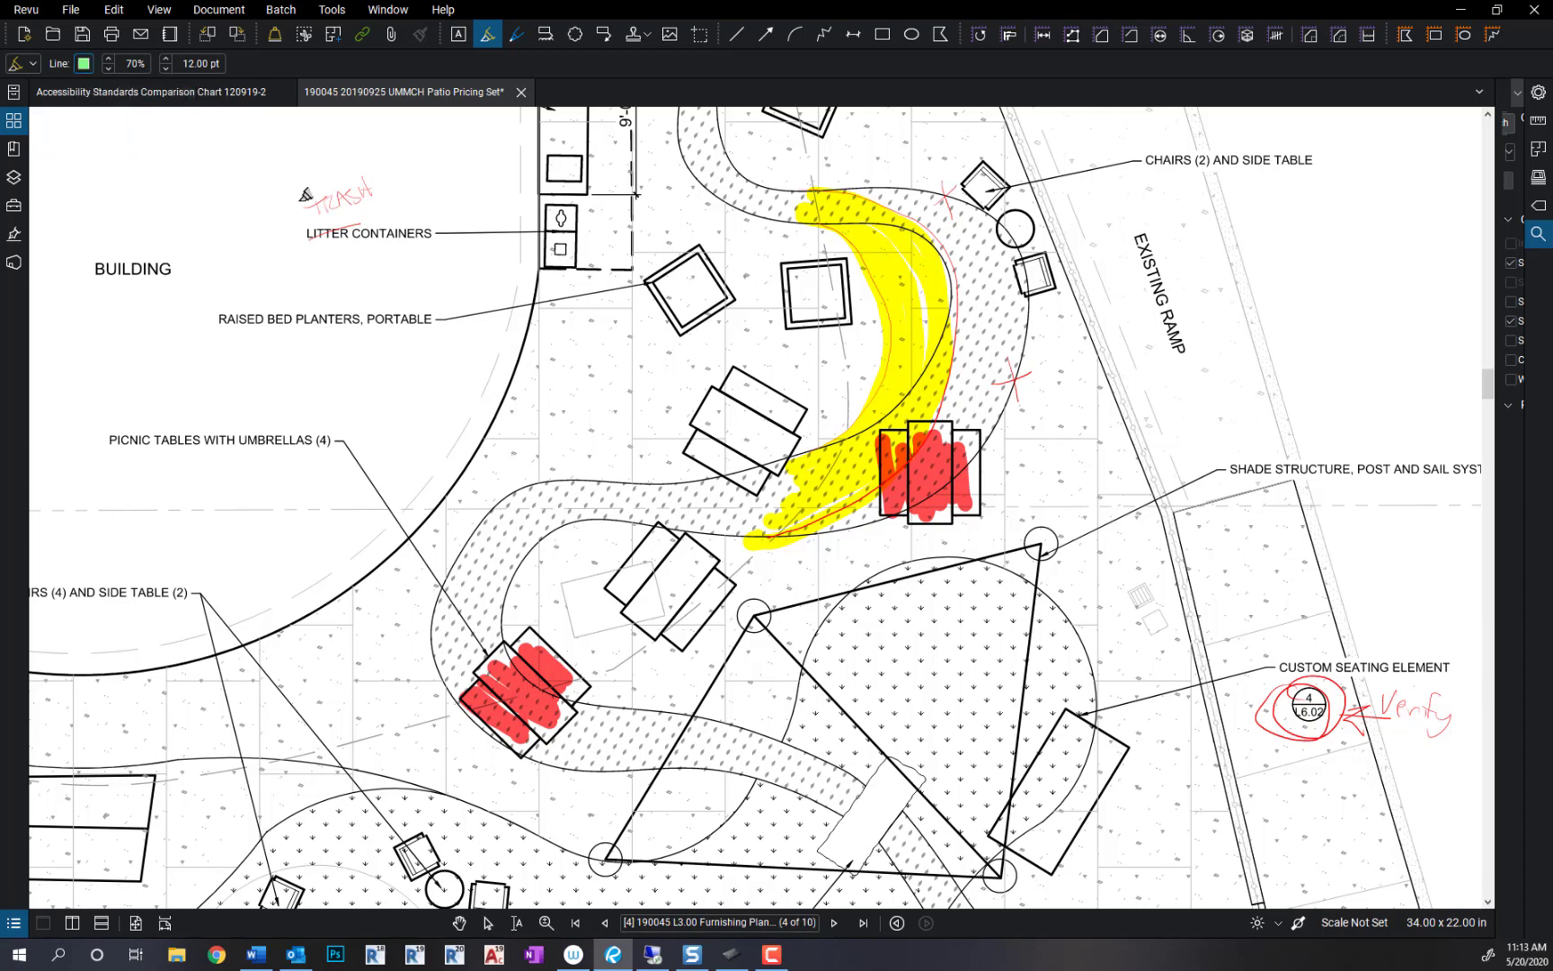
mouse_move(702, 452)
left_mouse_down()
mouse_move(749, 472)
mouse_move(710, 436)
mouse_move(719, 416)
mouse_move(791, 409)
mouse_move(751, 382)
left_mouse_up()
mouse_move(629, 575)
left_mouse_down()
mouse_move(666, 539)
mouse_move(647, 593)
mouse_move(692, 575)
mouse_move(686, 607)
mouse_move(724, 585)
mouse_move(710, 620)
left_mouse_up()
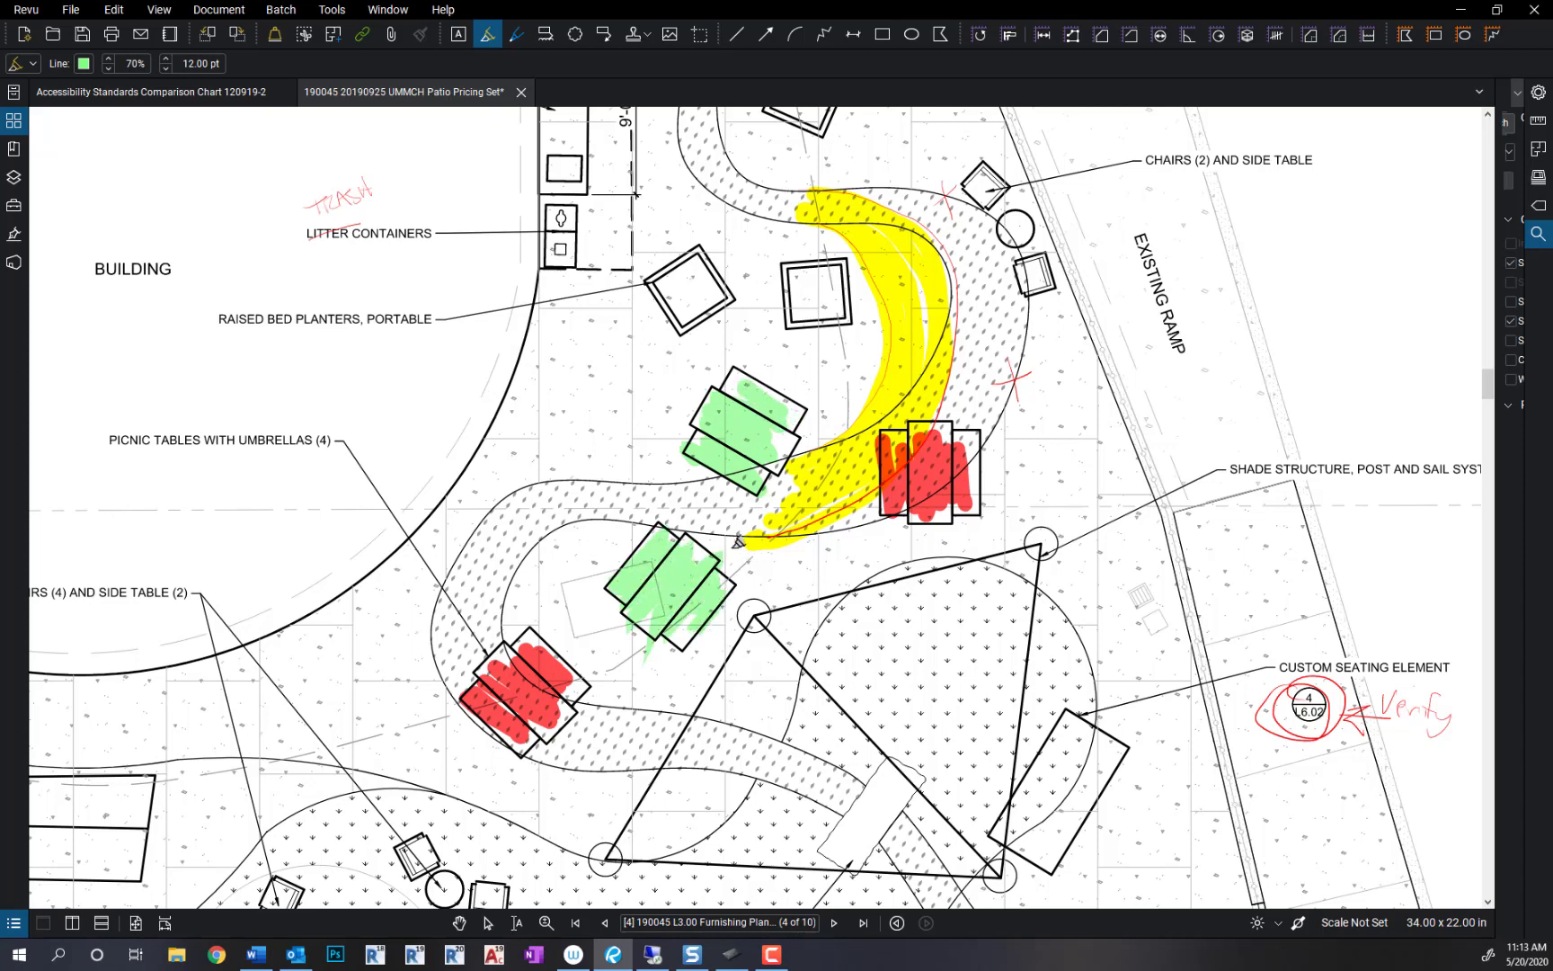
- Handwrite red 'Keep' with a curve to the green tables and 'Remove' beside the red table
key("p")
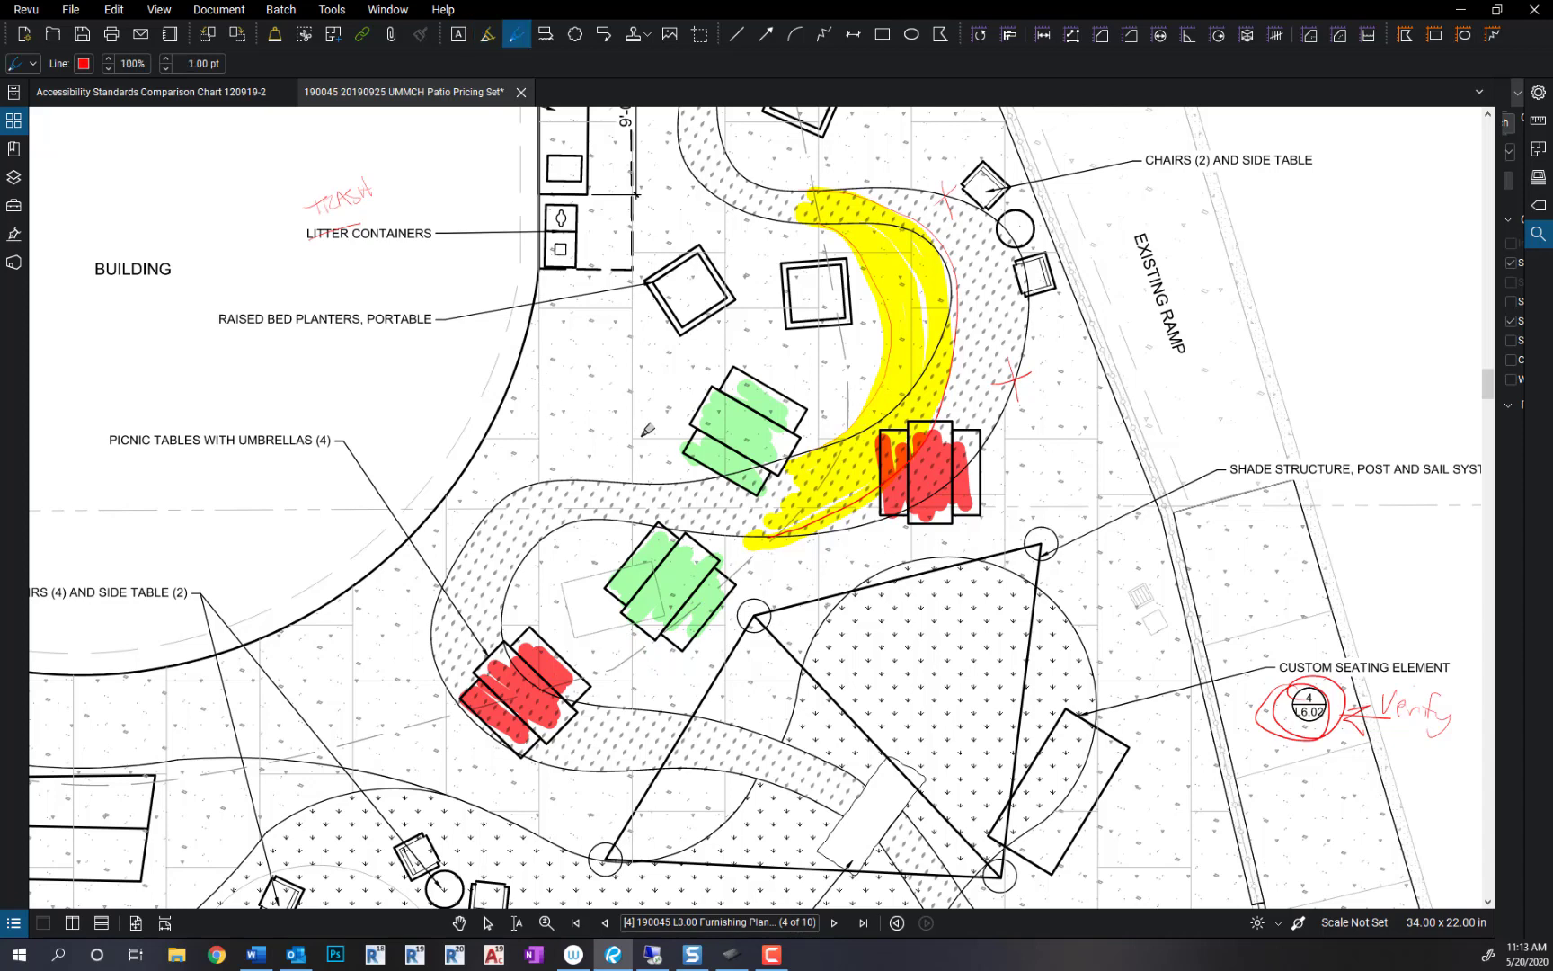
mouse_move(589, 393)
left_mouse_down()
mouse_move(590, 421)
mouse_move(644, 396)
mouse_move(650, 422)
mouse_move(679, 388)
mouse_move(709, 392)
left_mouse_up()
left_click_drag(584, 405, 662, 545)
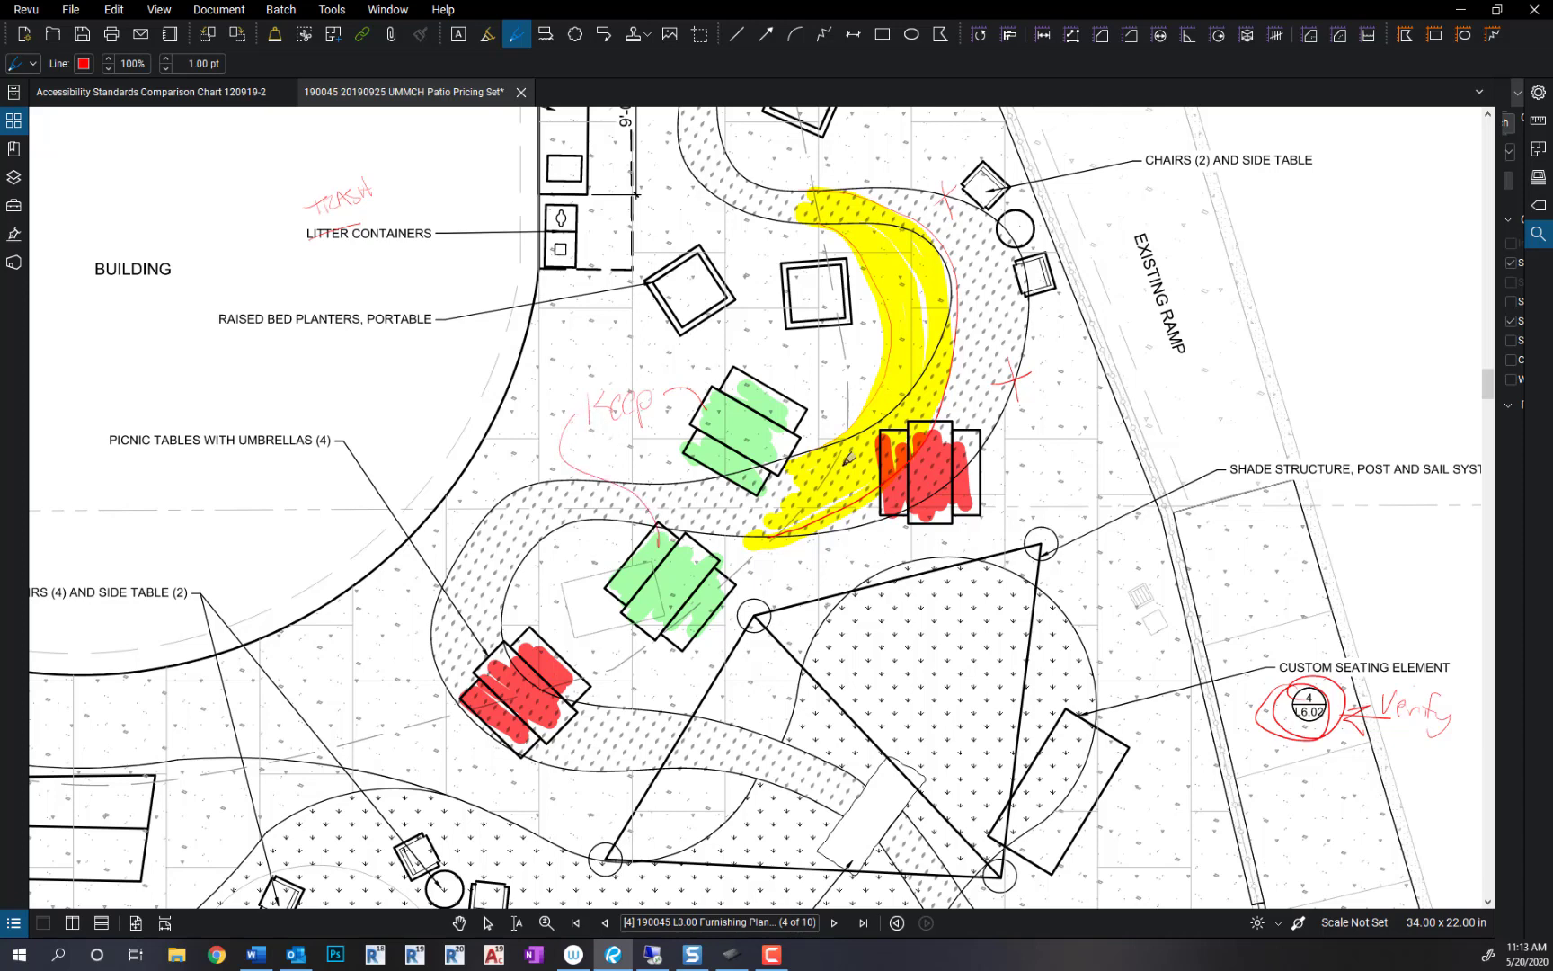
mouse_move(1024, 465)
left_mouse_down()
mouse_move(1023, 500)
mouse_move(1121, 477)
mouse_move(1147, 490)
mouse_move(1159, 472)
left_mouse_up()
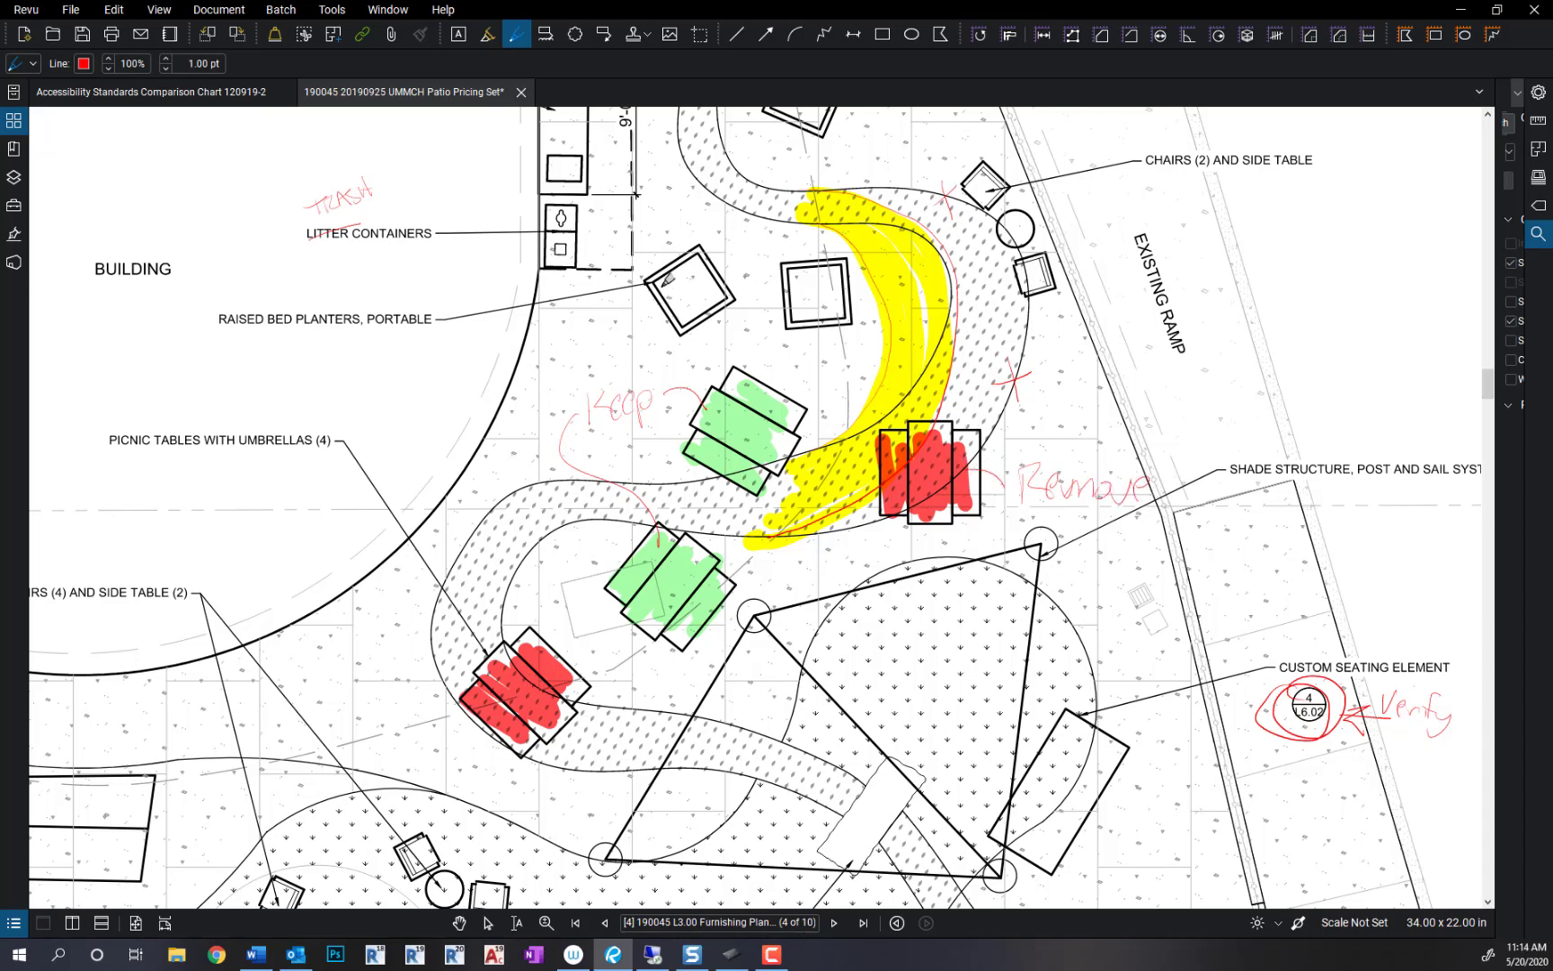
- Cloud the raised bed planter in red, undo stray strokes, and add an arrow pointing at it
mouse_move(638, 250)
left_mouse_down()
mouse_move(670, 221)
mouse_move(730, 234)
mouse_move(735, 288)
mouse_move(705, 329)
mouse_move(638, 298)
mouse_move(649, 262)
left_mouse_up()
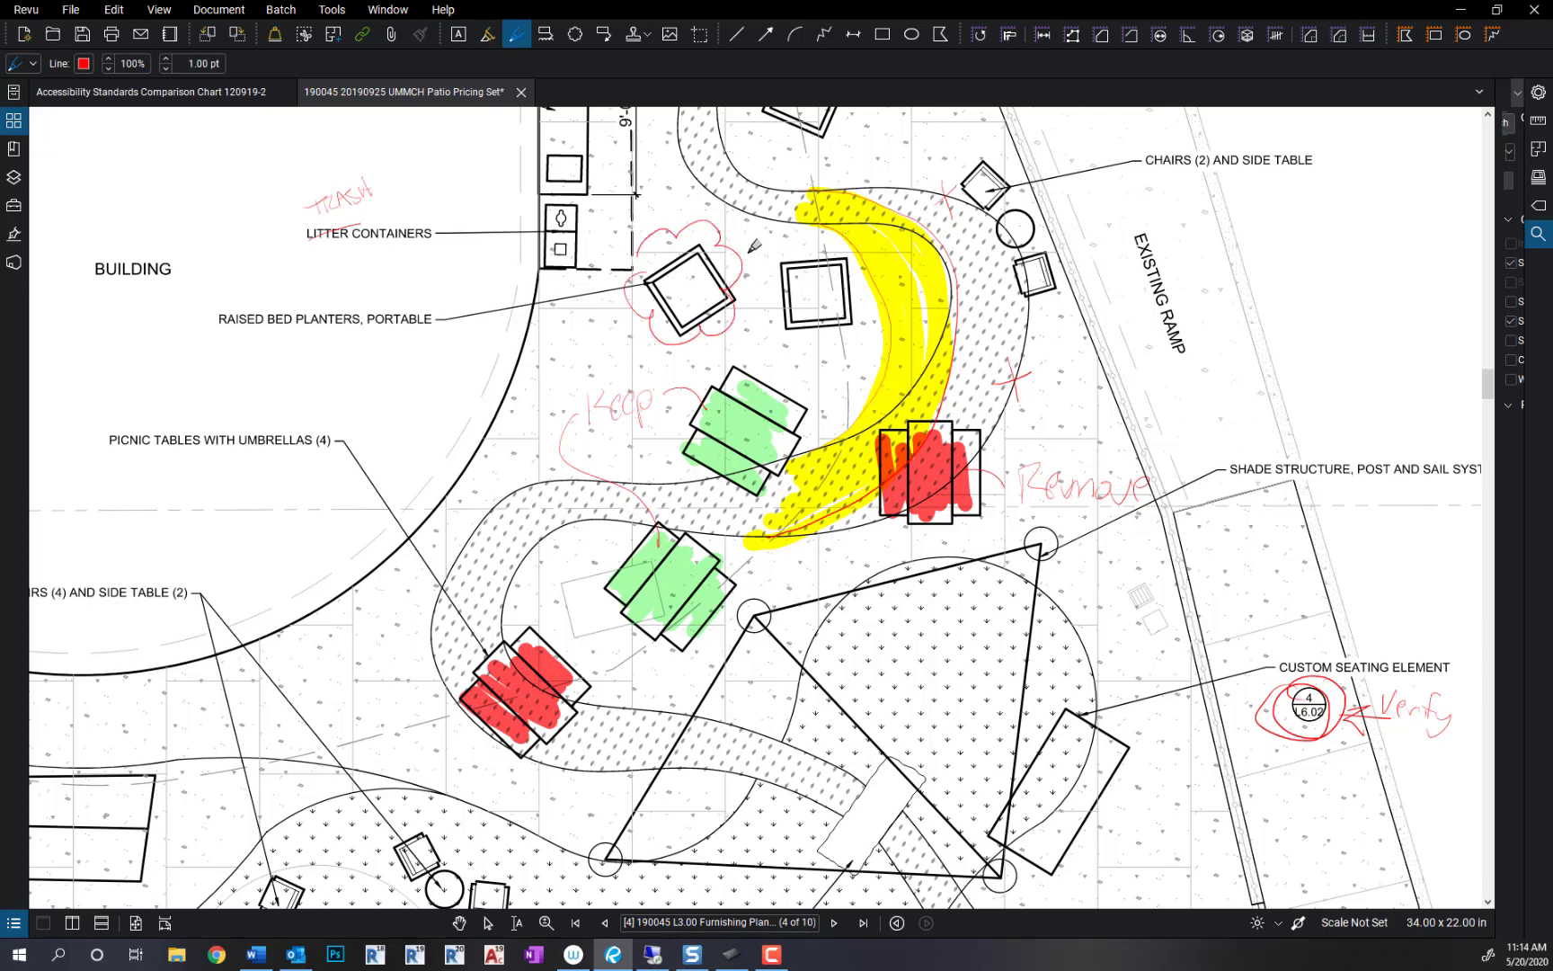
mouse_move(797, 223)
left_mouse_down()
mouse_move(748, 254)
mouse_move(790, 232)
left_mouse_up()
key("Escape")
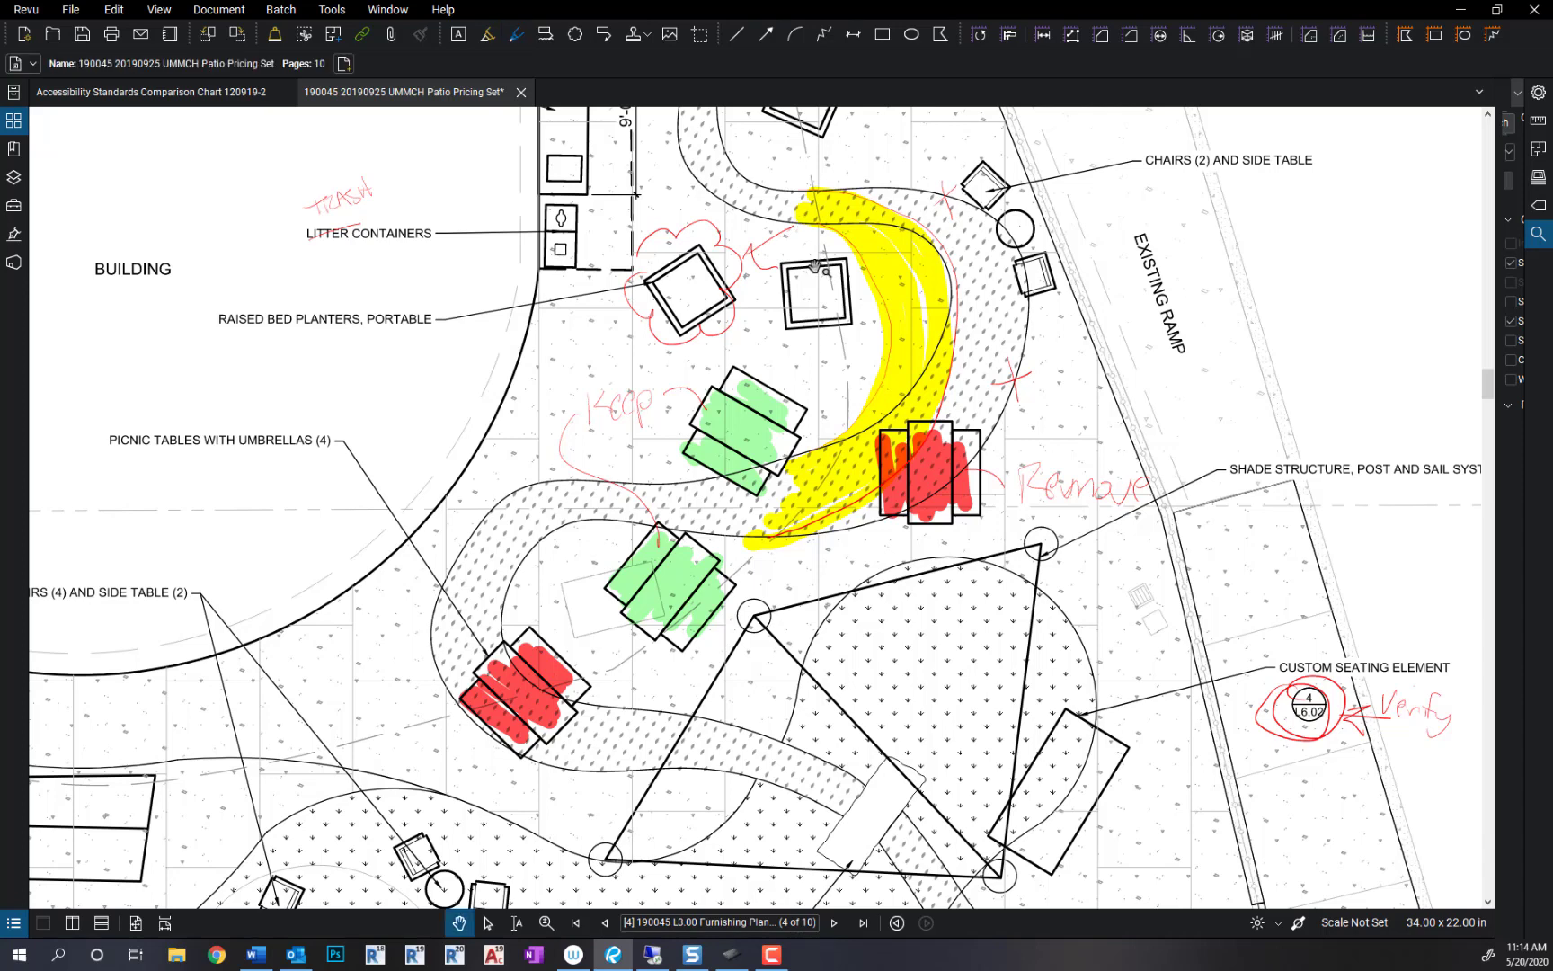
key("ctrl+z")
key("ctrl+z")
key("alt+p")
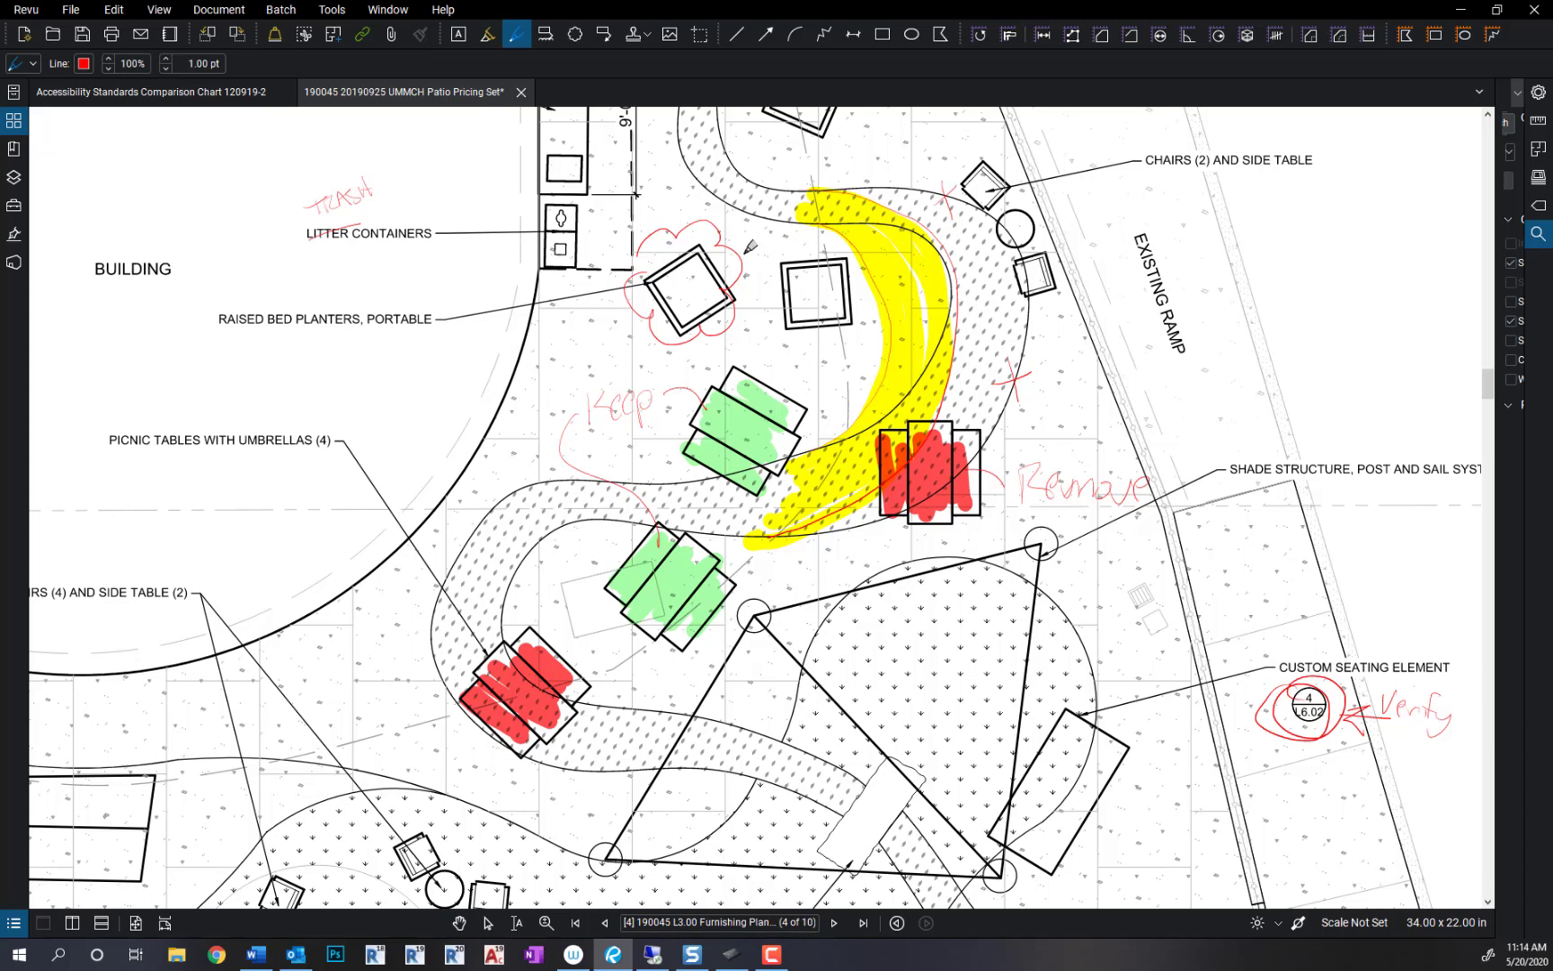
left_click_drag(757, 248, 791, 231)
- Sketch light-grey strokes near BUILDING, add a red 'Exist' arrow, and cross out EXISTING RAMP
left_click(146, 62)
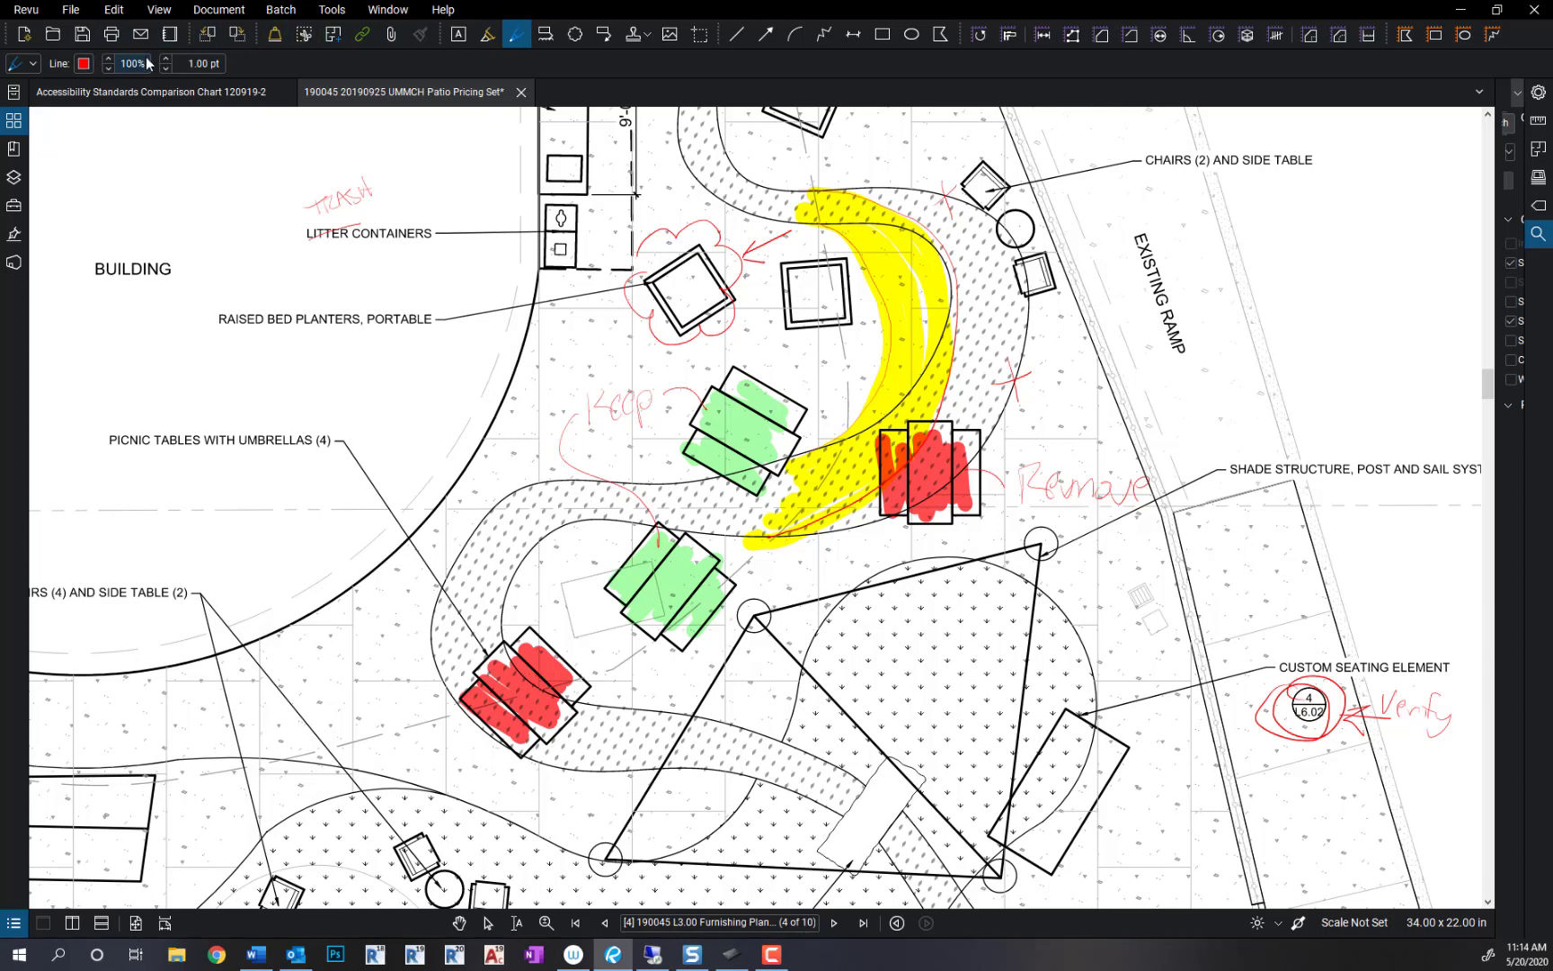
left_click(89, 65)
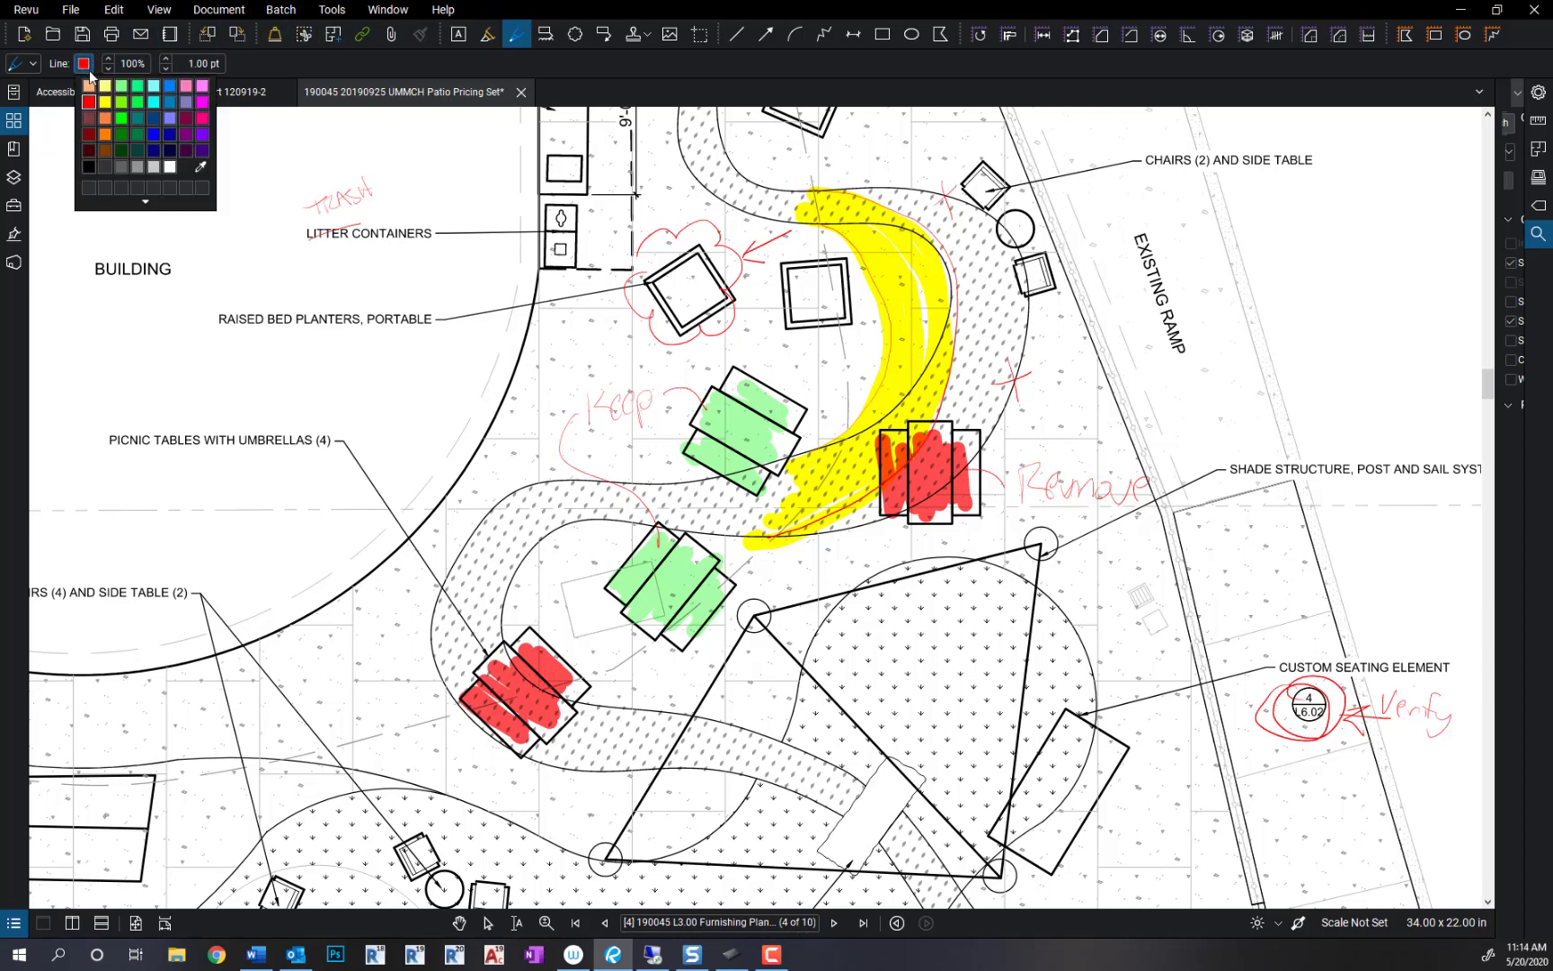
left_click(153, 168)
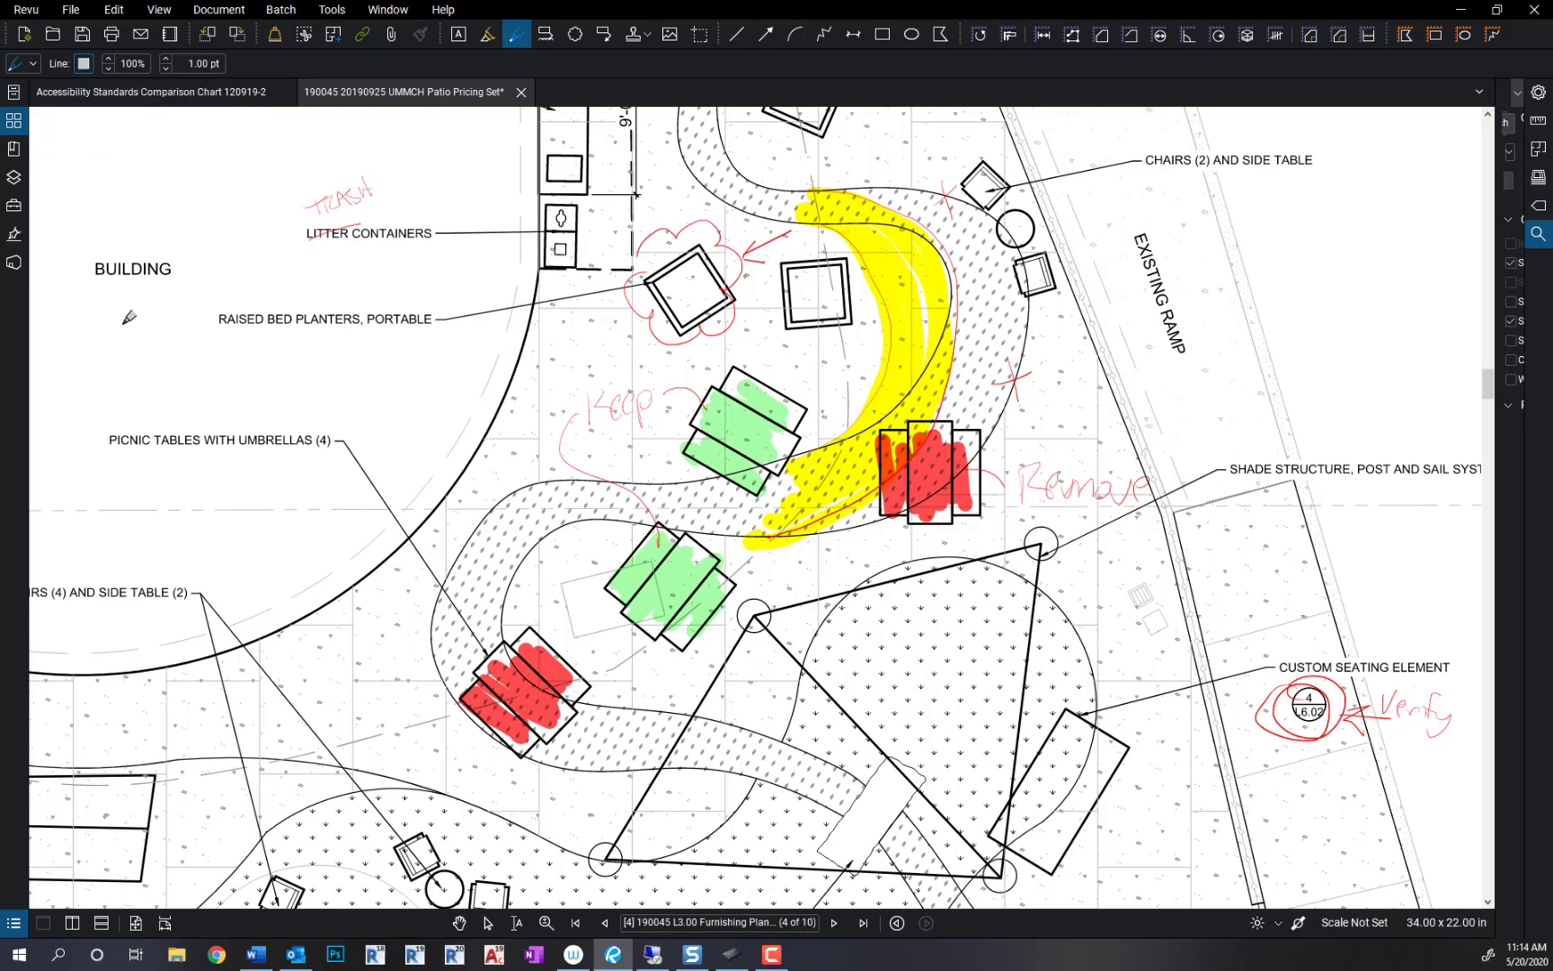
mouse_move(111, 346)
left_mouse_down()
mouse_move(123, 400)
mouse_move(146, 304)
mouse_move(189, 375)
mouse_move(198, 354)
mouse_move(196, 369)
mouse_move(178, 342)
mouse_move(210, 306)
mouse_move(199, 283)
mouse_move(214, 303)
left_mouse_up()
mouse_move(142, 351)
left_mouse_down()
mouse_move(175, 359)
mouse_move(153, 477)
left_mouse_up()
left_click_drag(151, 393, 195, 452)
mouse_move(92, 268)
left_mouse_down()
mouse_move(135, 317)
mouse_move(115, 325)
mouse_move(126, 303)
mouse_move(108, 230)
mouse_move(177, 236)
mouse_move(188, 176)
mouse_move(218, 184)
left_mouse_up()
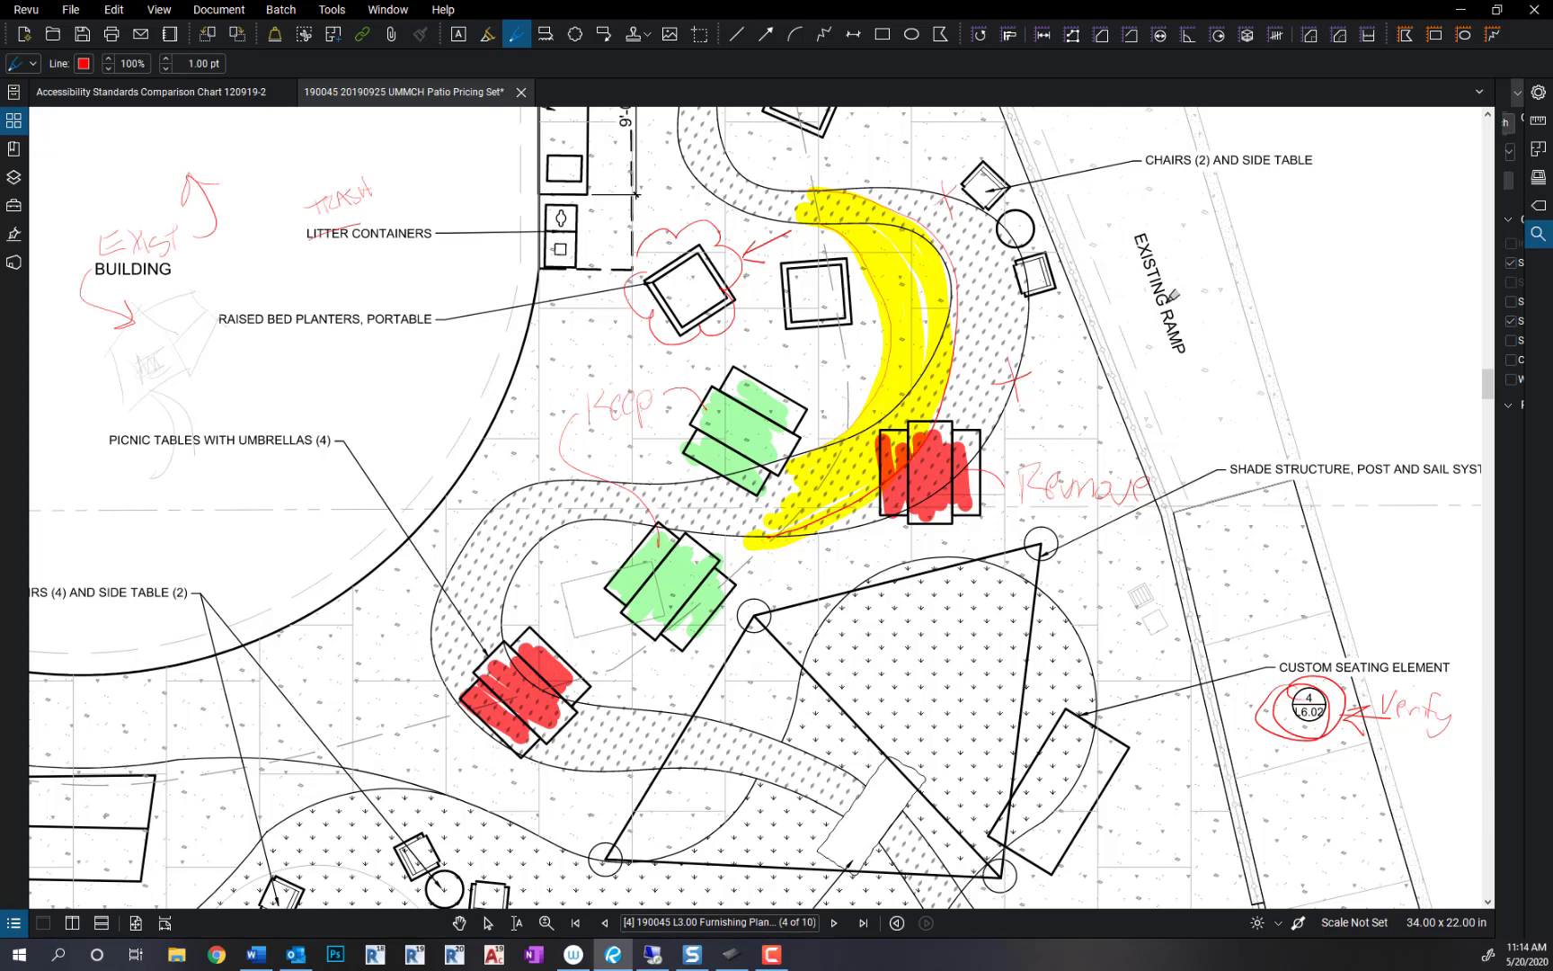
mouse_move(1129, 290)
left_mouse_down()
mouse_move(1171, 259)
mouse_move(1165, 296)
mouse_move(1192, 308)
mouse_move(1174, 344)
left_mouse_up()
- Zoom out to view the whole marked-up furnishing plan alongside the notes column
scroll(798, 472, "down", 1)
scroll(798, 474, "down", 3)
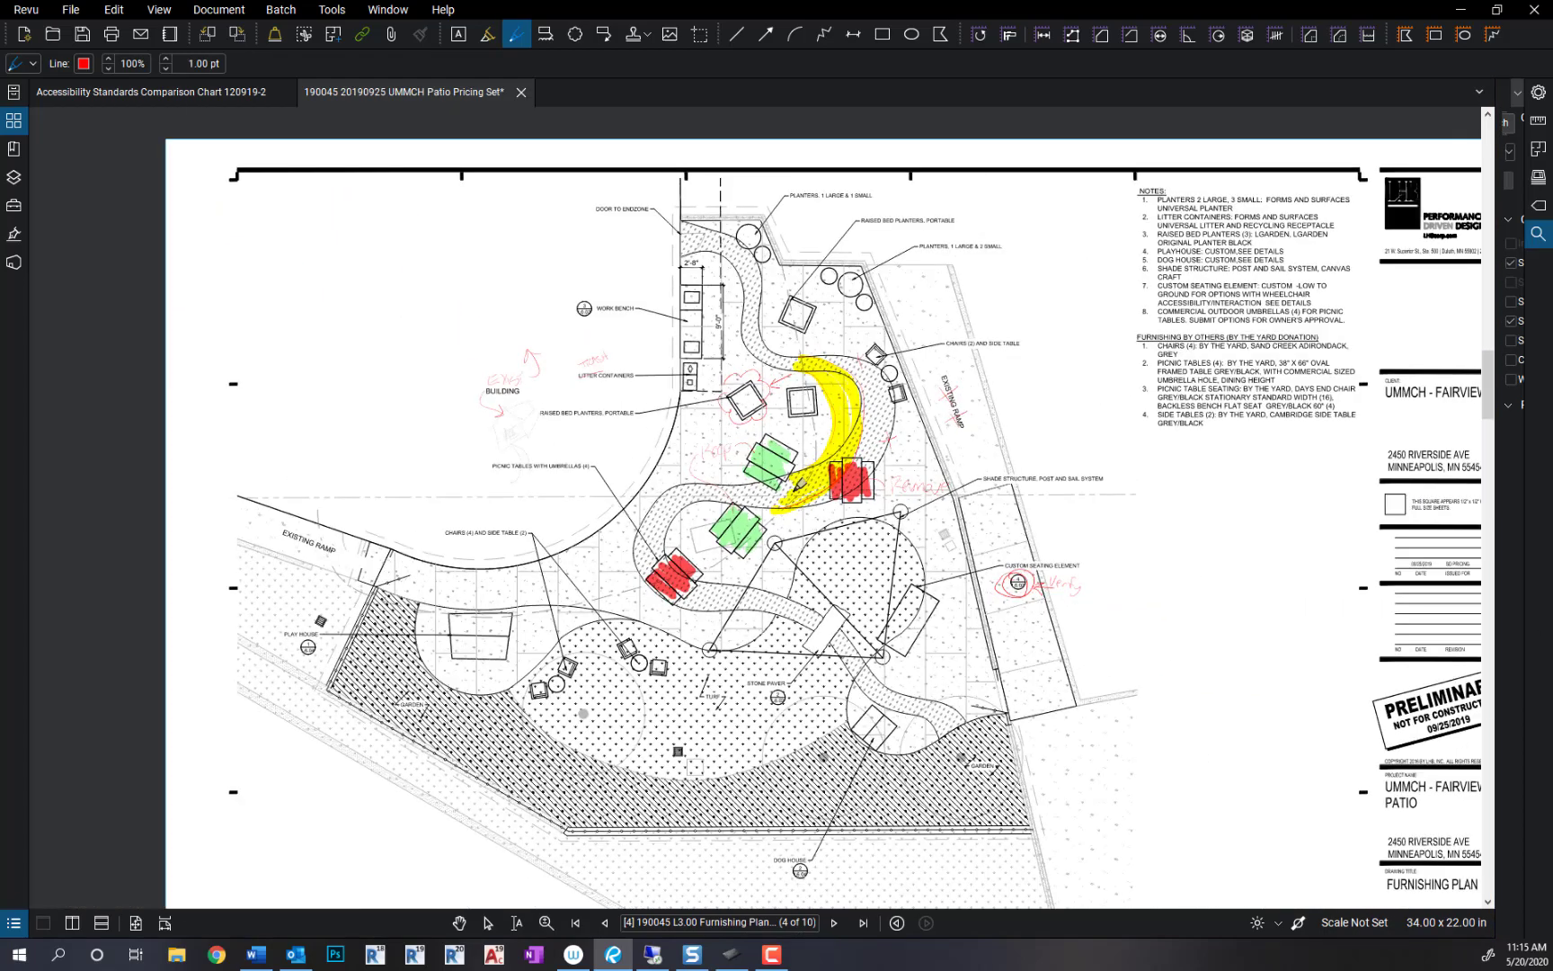
scroll(797, 481, "up", 4)
scroll(797, 483, "up", 1)
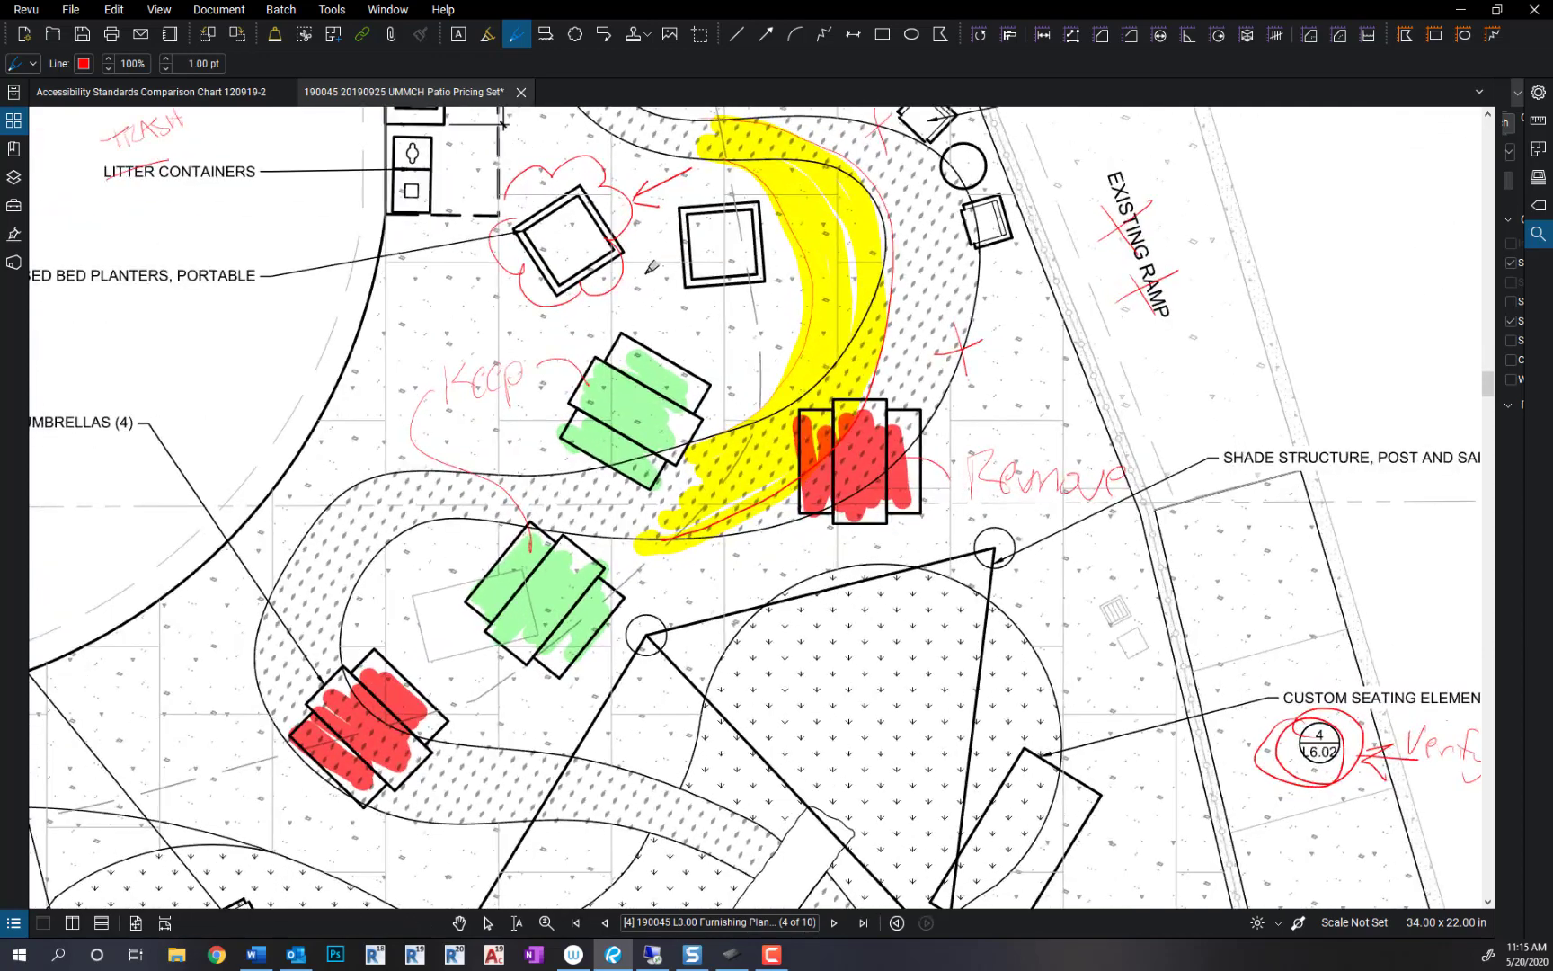
scroll(763, 286, "down", 3)
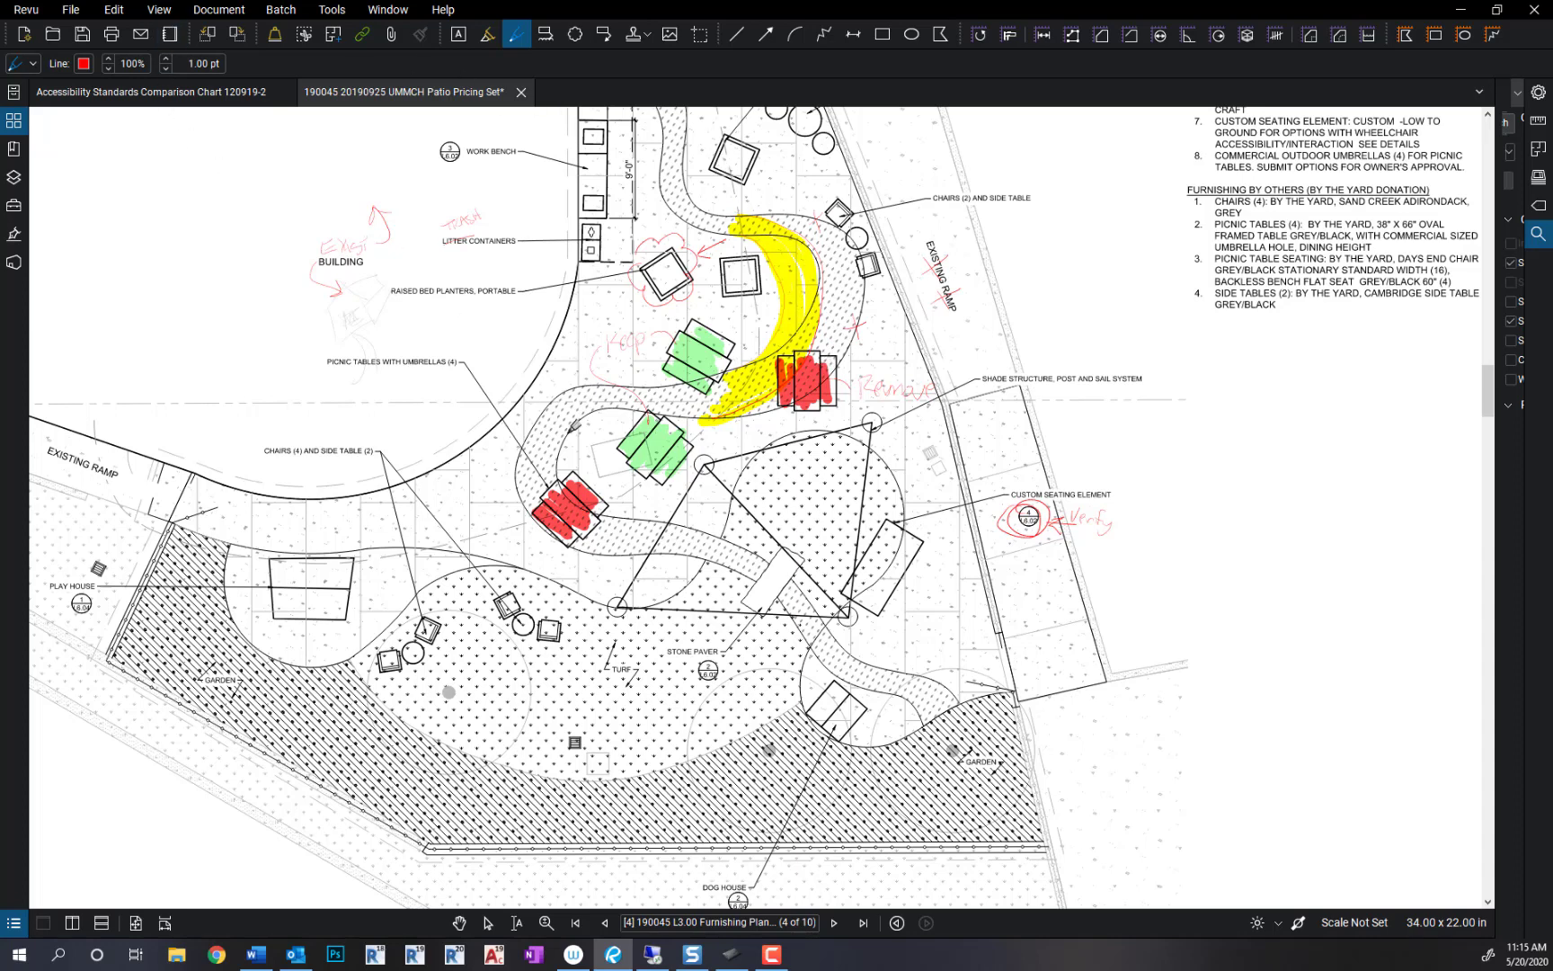
- Select the 'Exist' pen markup from the Markups List so it is picked out on the plan
left_click(1078, 937)
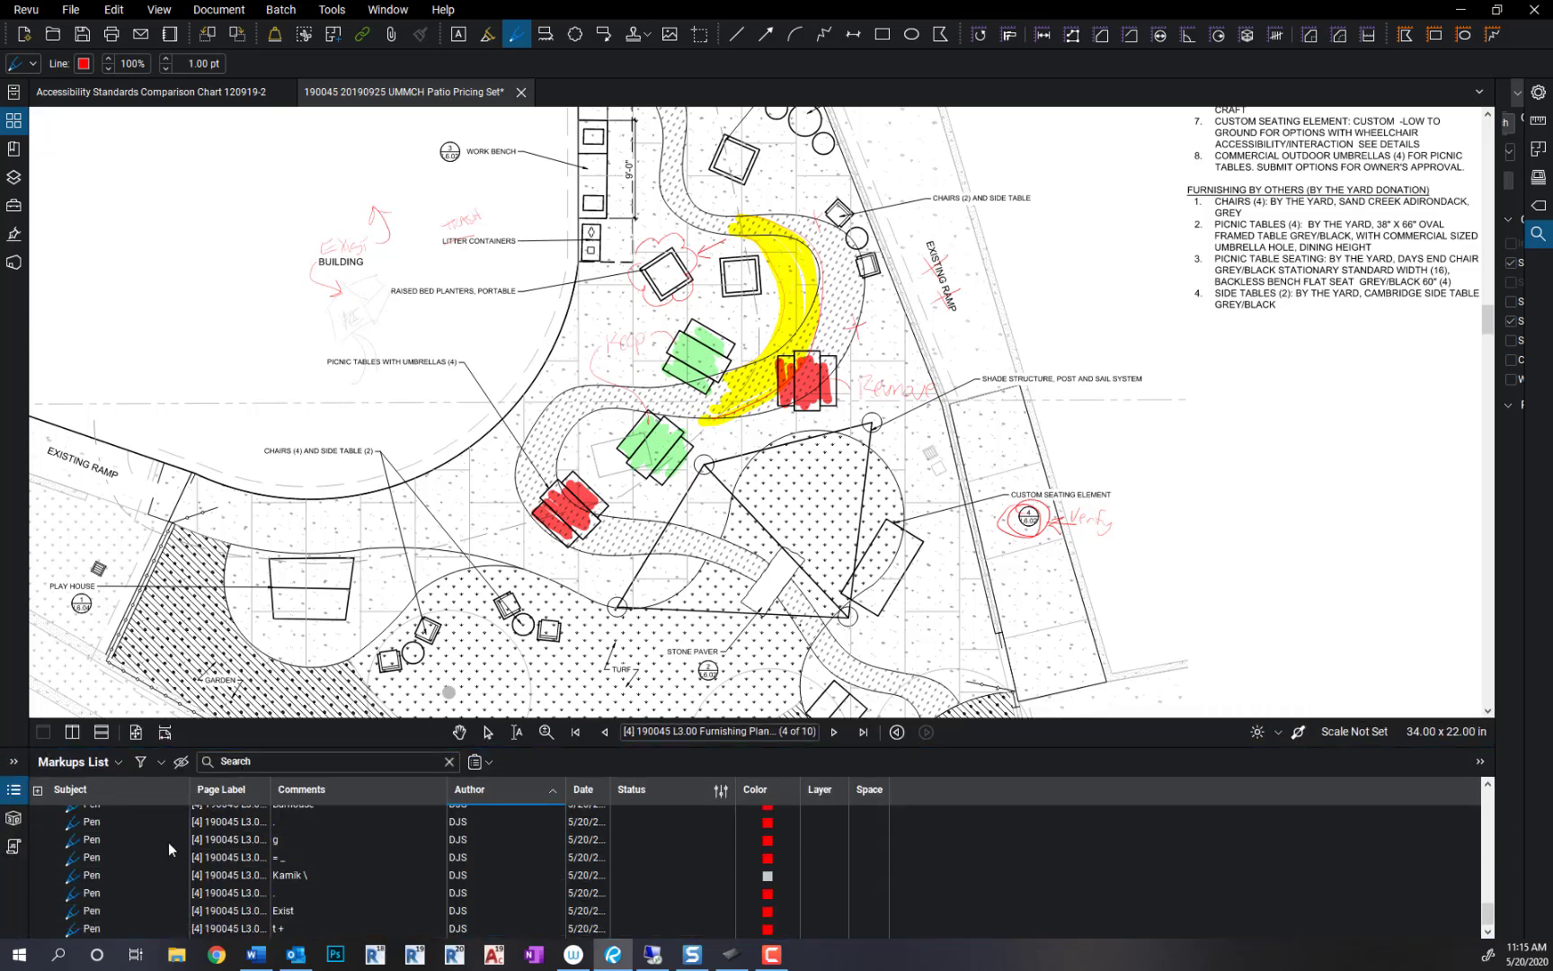
key("Escape")
left_click(98, 857)
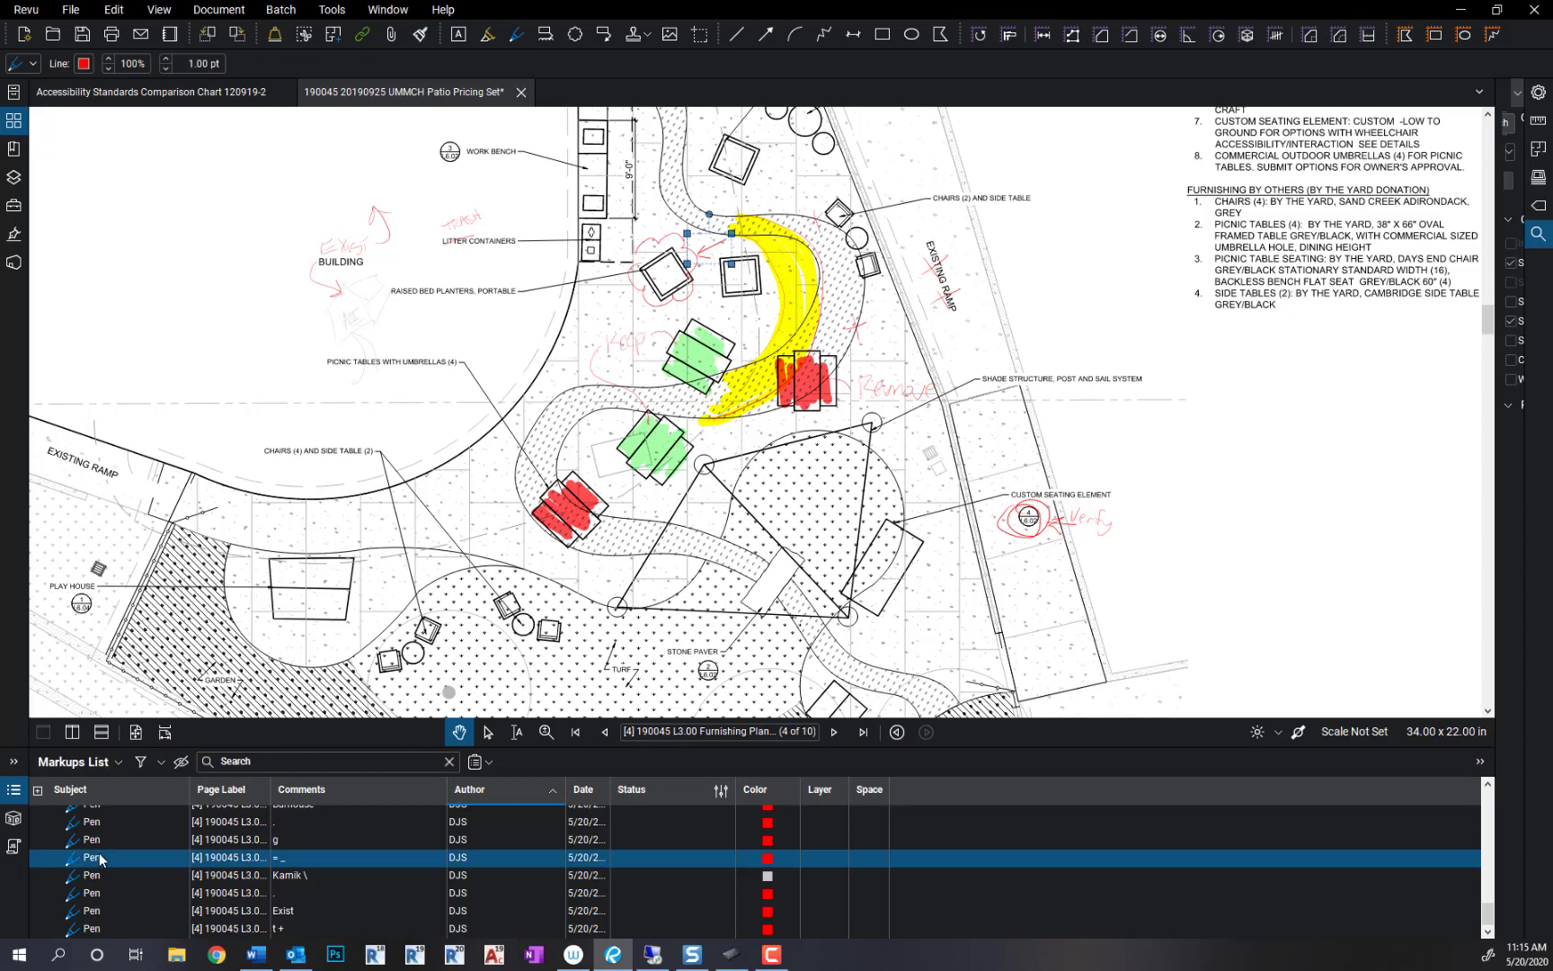
left_click(90, 911)
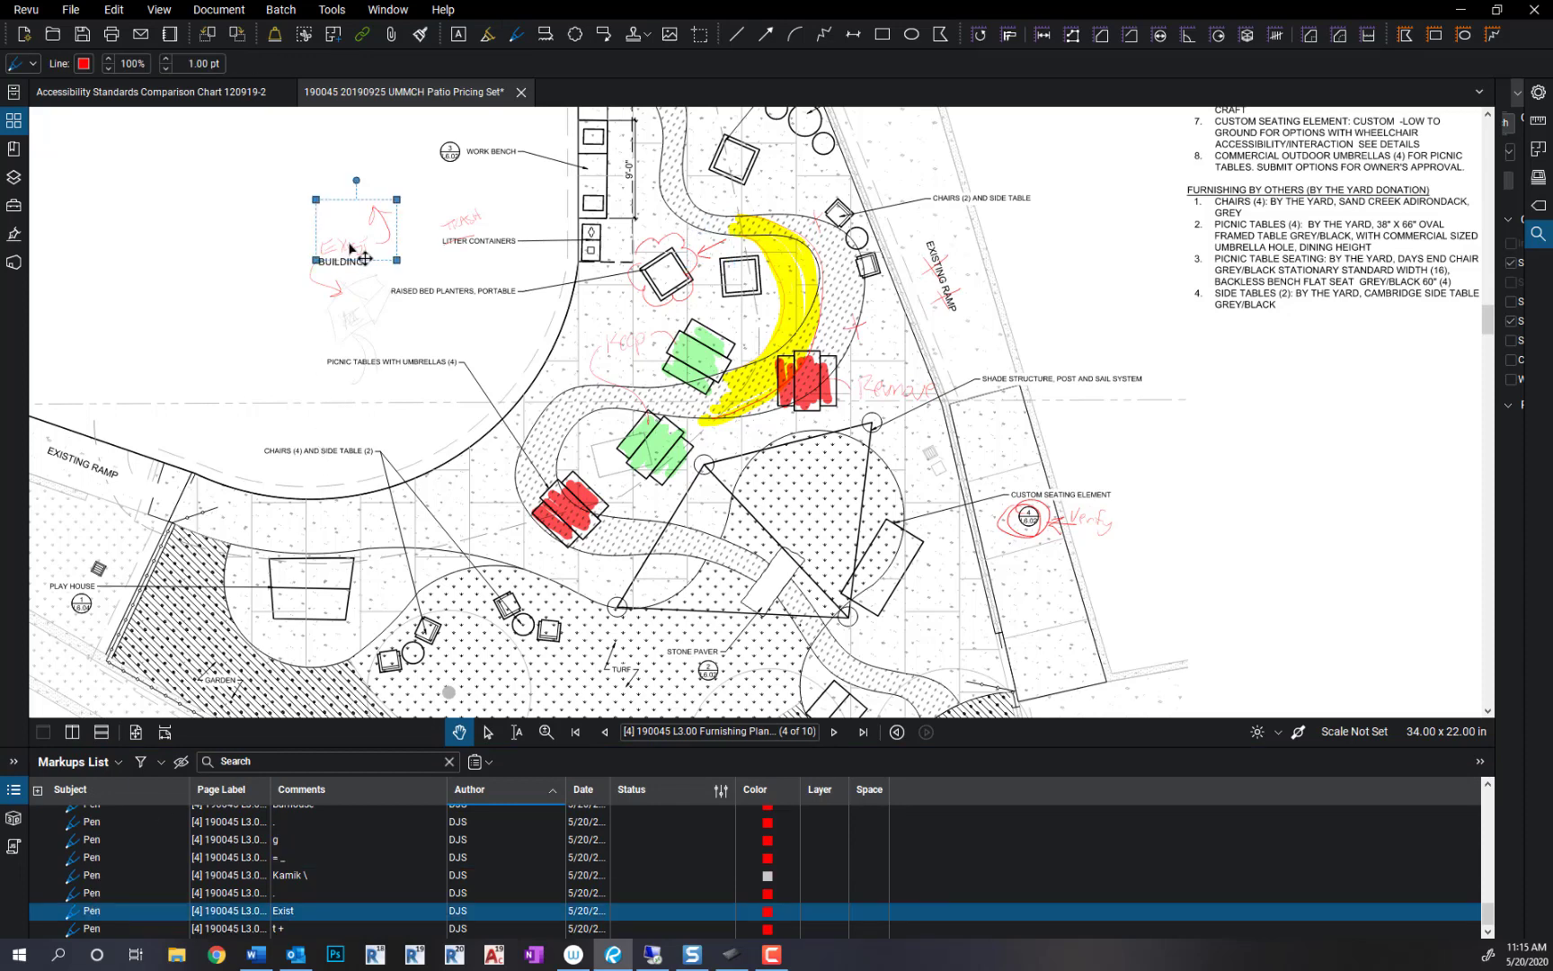